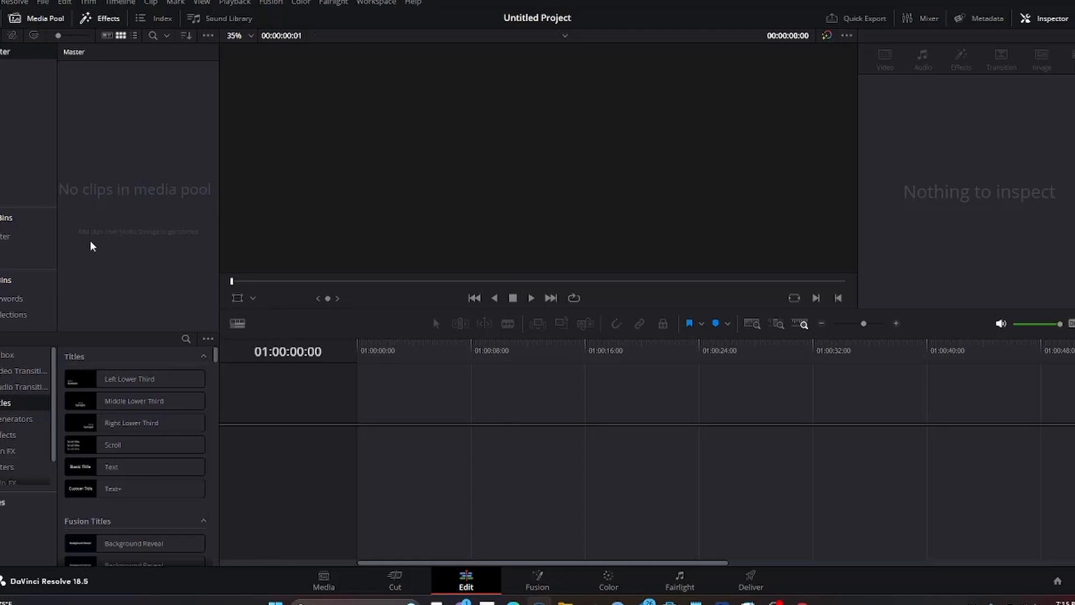
# Create a new Fusion composition clip in the media pool, keeping the default five-second duration and 24 frame rate
pyautogui.rightClick(118, 215)
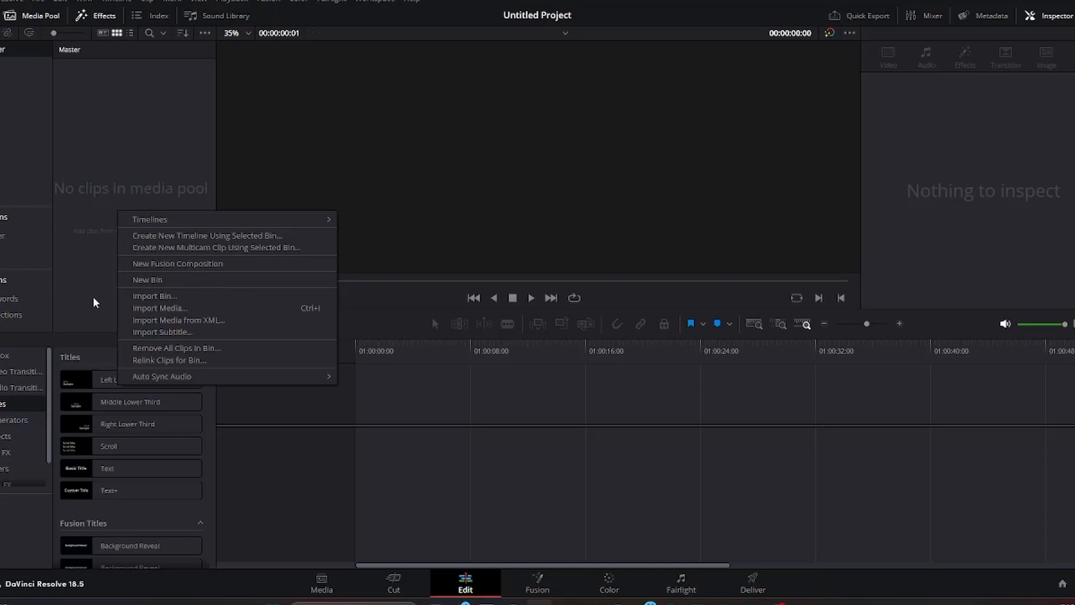
pyautogui.click(178, 265)
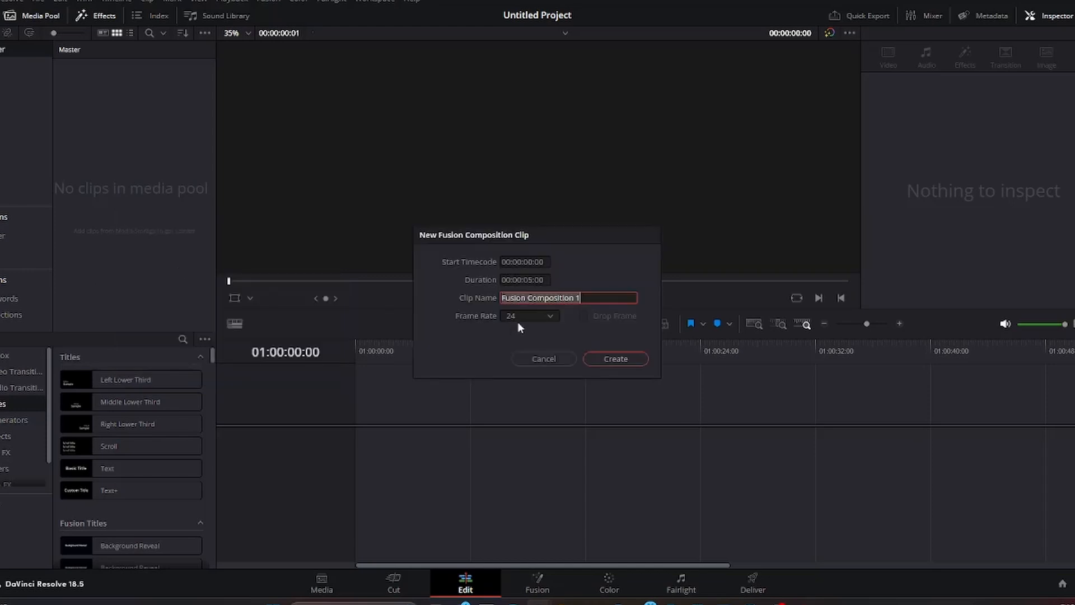
pyautogui.click(612, 361)
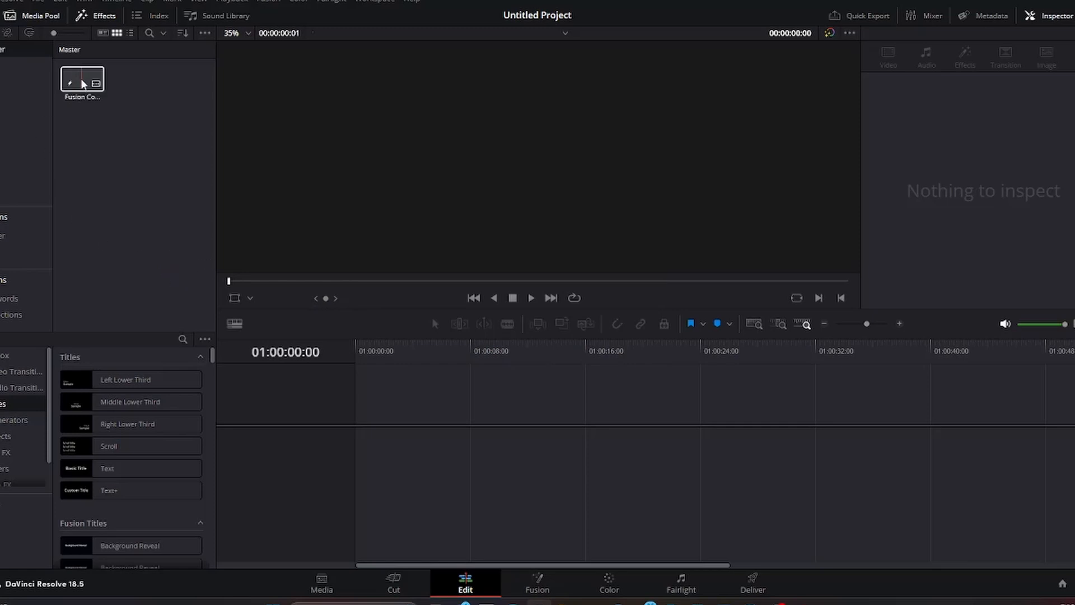
# Place the Fusion composition clip at the start of an empty timeline and open it on the Fusion page
pyautogui.moveTo(82, 84); pyautogui.dragTo(368, 446)
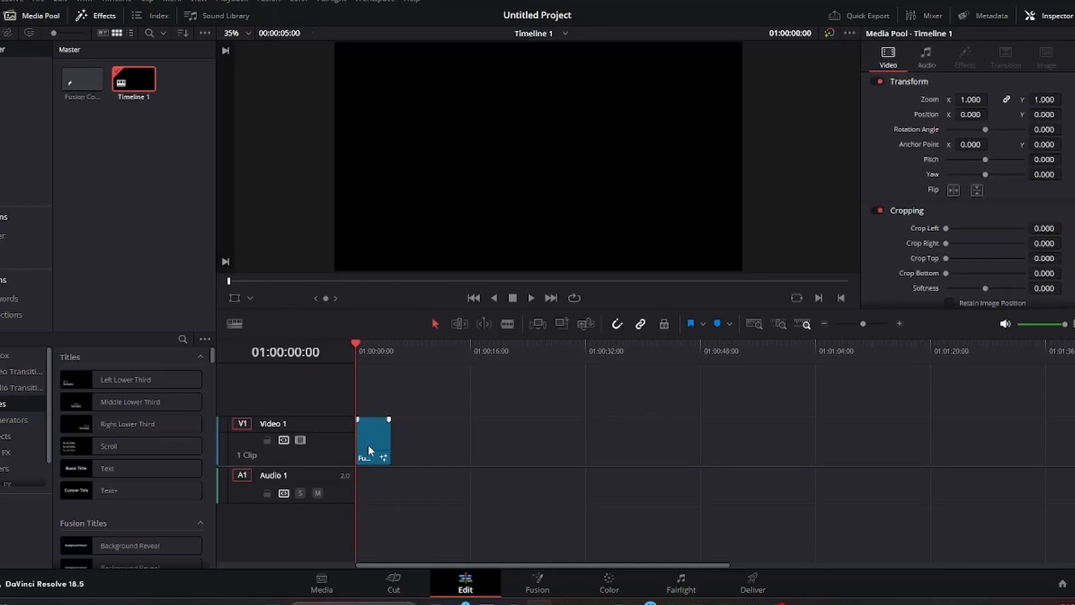
pyautogui.click(368, 445)
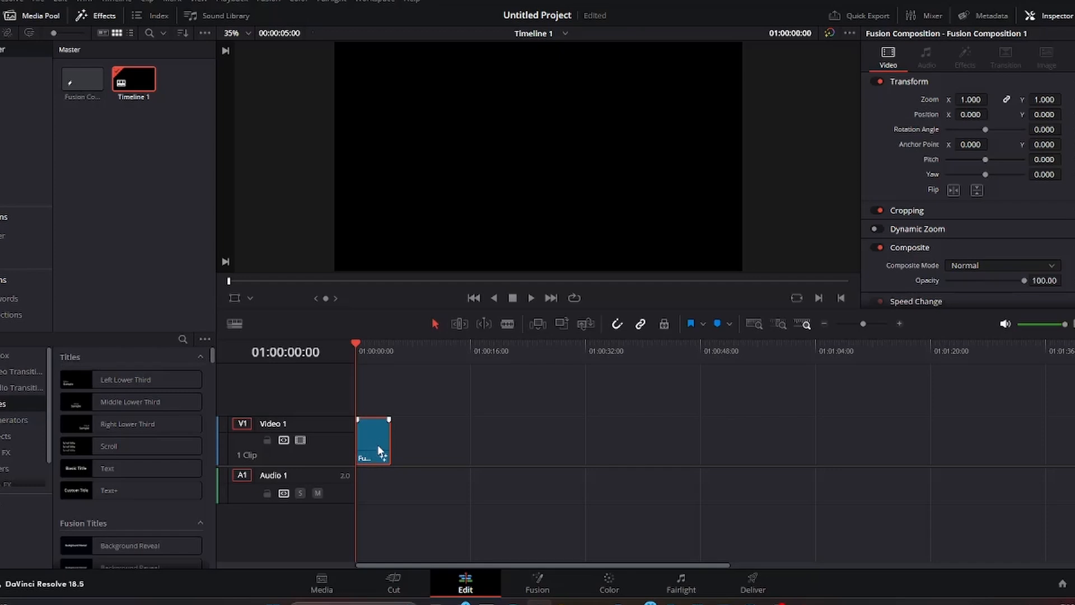
pyautogui.click(531, 593)
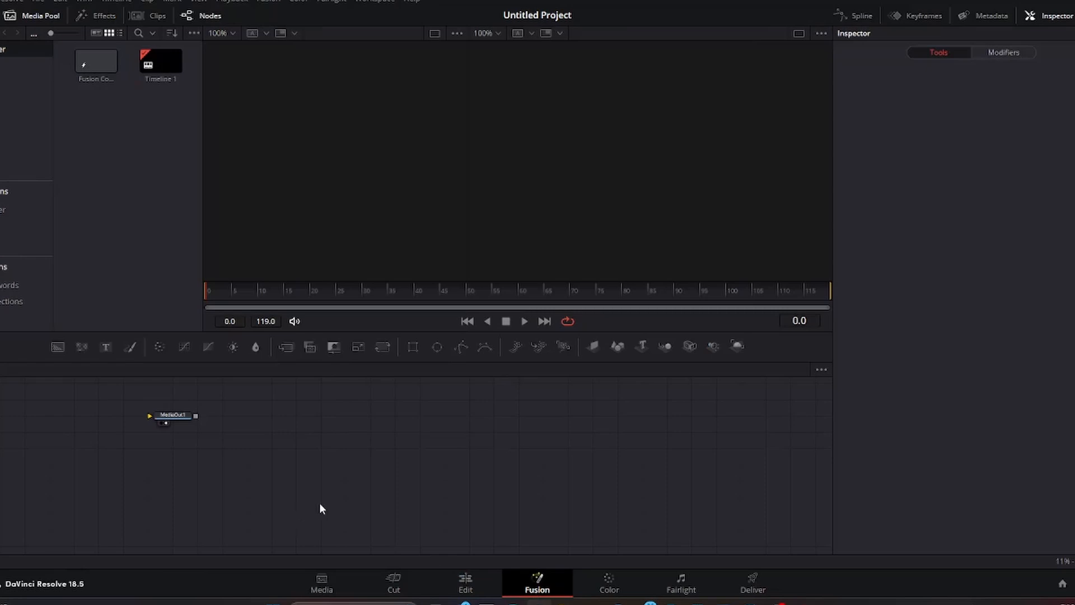
# Add a Background node masked by a Rectangle, well ahead of MediaOut1, and show the background in the first viewer
pyautogui.moveTo(174, 418); pyautogui.dragTo(510, 453)
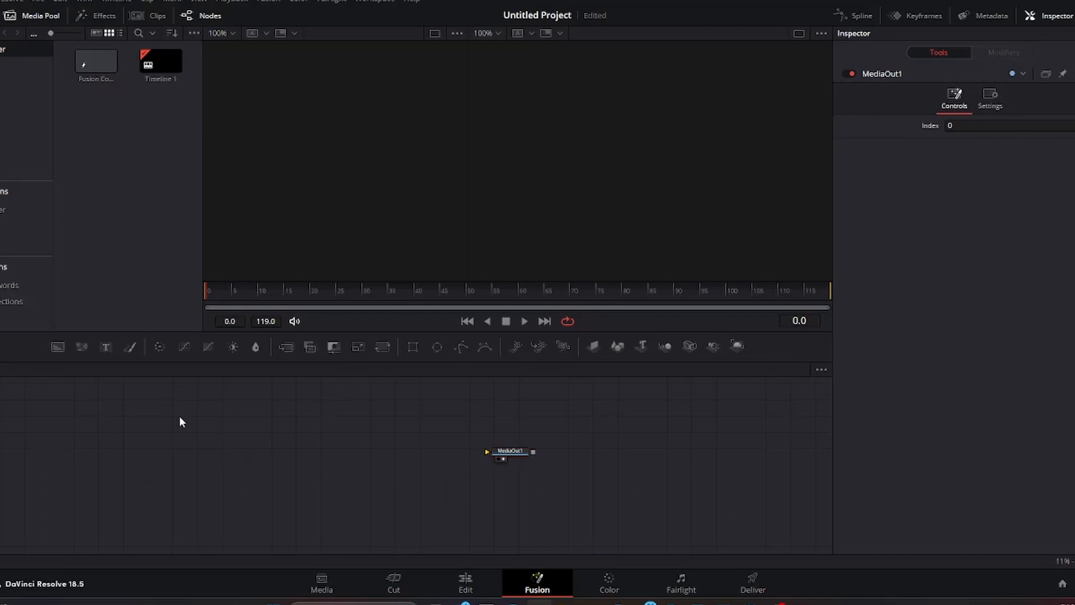
pyautogui.moveTo(56, 347); pyautogui.dragTo(116, 427)
pyautogui.moveTo(203, 448); pyautogui.dragTo(203, 448)
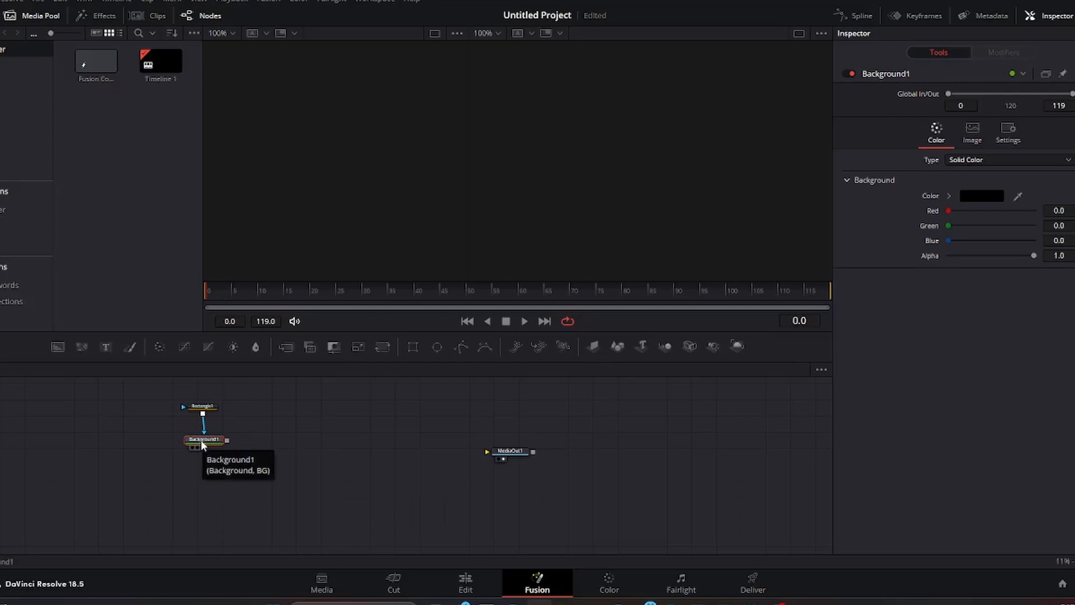
pyautogui.press('1')
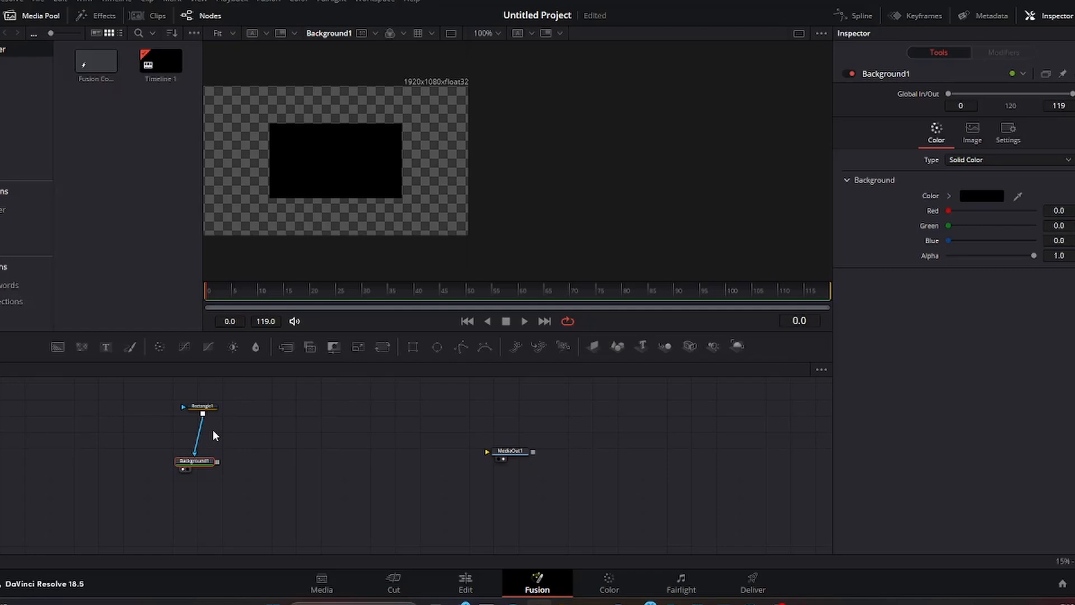
# Switch to the browser's iPhone message colour search results and copy the hex code #2294fb from the ColorsWall entry
pyautogui.moveTo(515, 602)
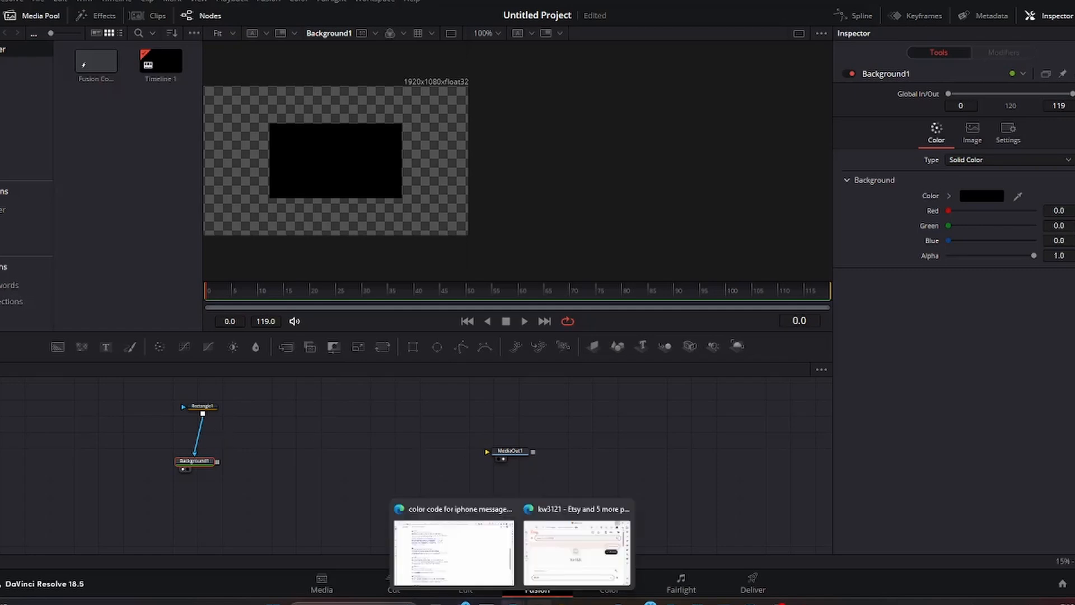
pyautogui.click(452, 538)
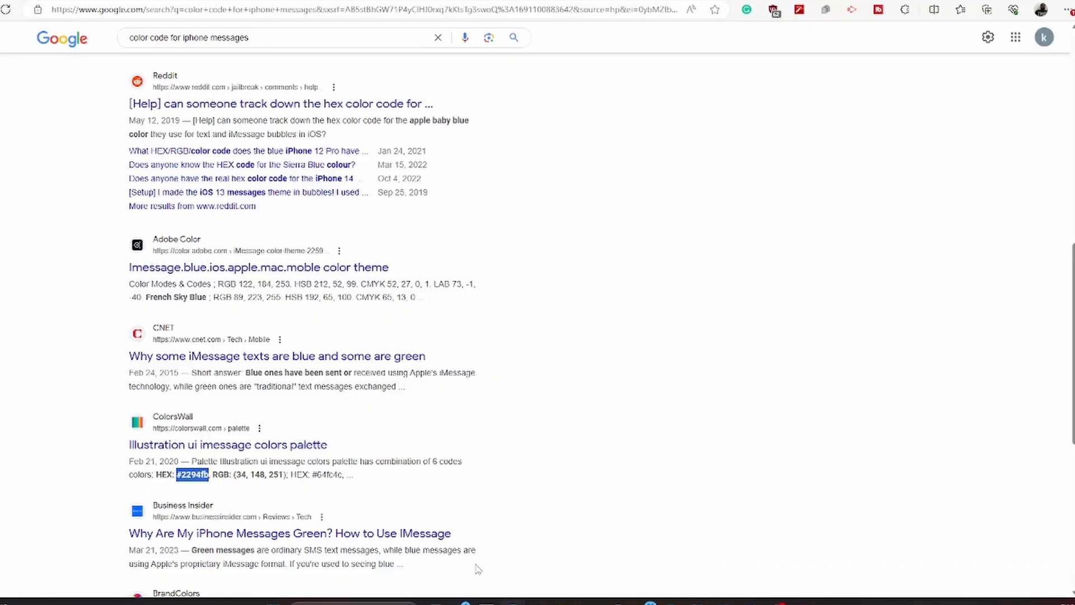
pyautogui.click(178, 475)
pyautogui.moveTo(178, 476); pyautogui.dragTo(210, 474)
pyautogui.hotkey('ctrl', 'c')
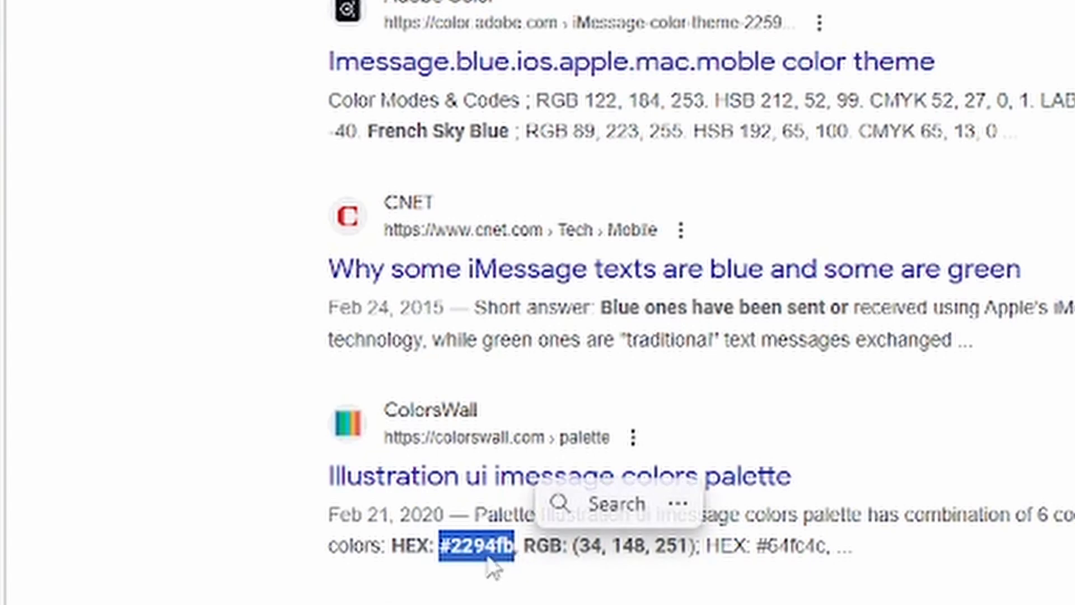
pyautogui.rightClick(472, 547)
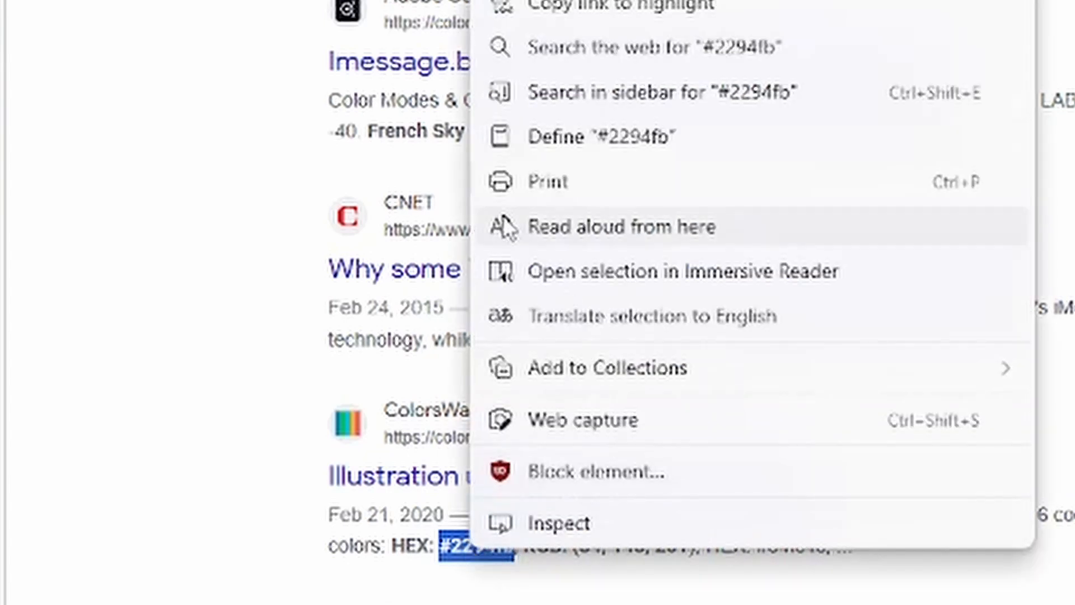
pyautogui.click(526, 1)
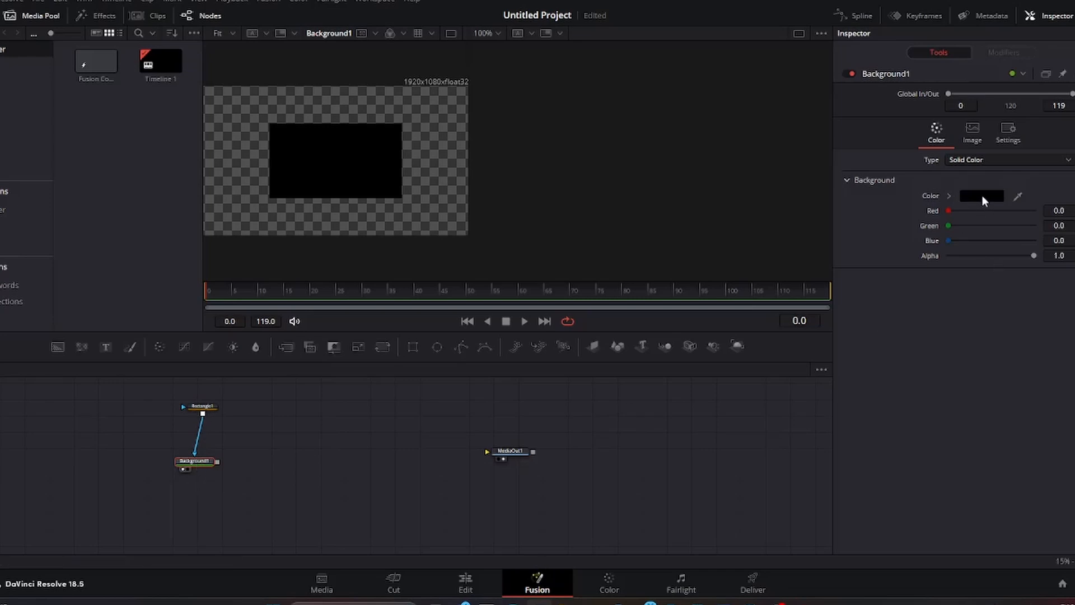
# Back in DaVinci Resolve, set the Background1 colour to HTML code #2294fb
pyautogui.click(977, 197)
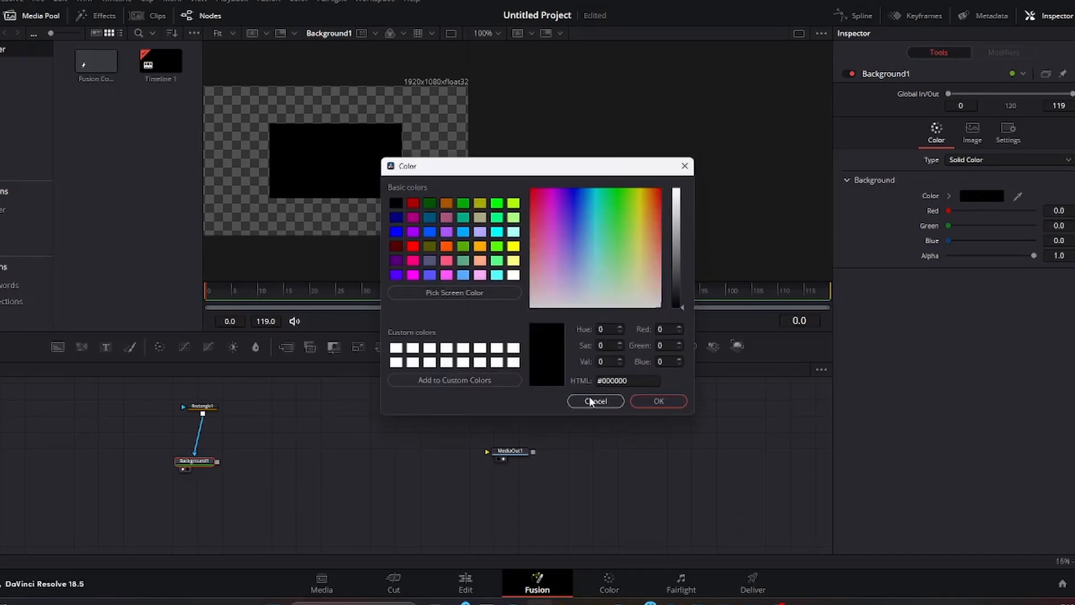
pyautogui.moveTo(642, 380); pyautogui.dragTo(586, 381)
pyautogui.press('BackSpace')
pyautogui.hotkey('ctrl', 'v')
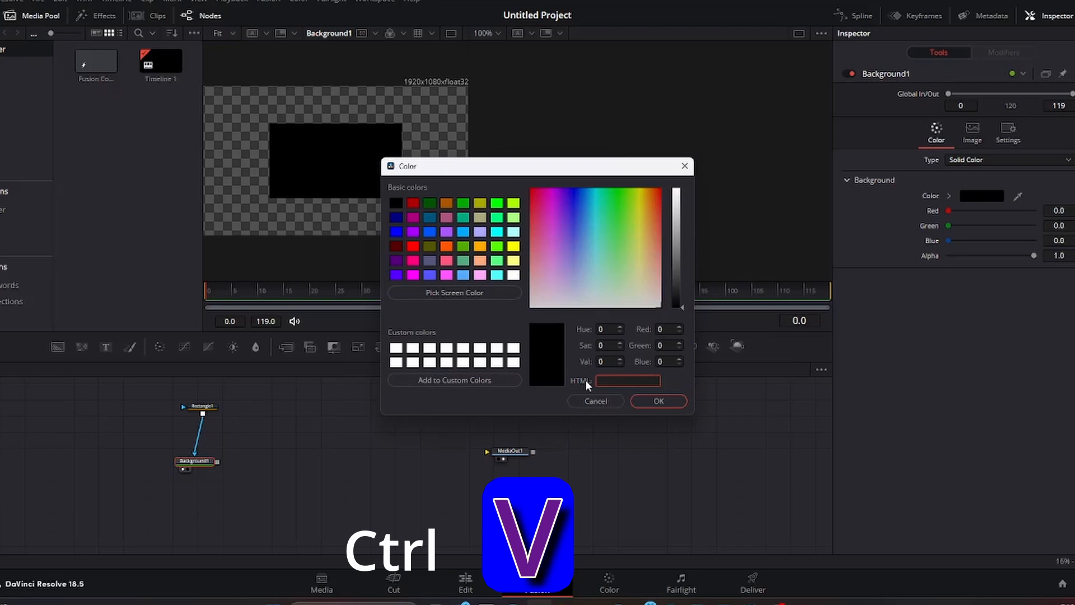
pyautogui.hotkey('ctrl', 'v')
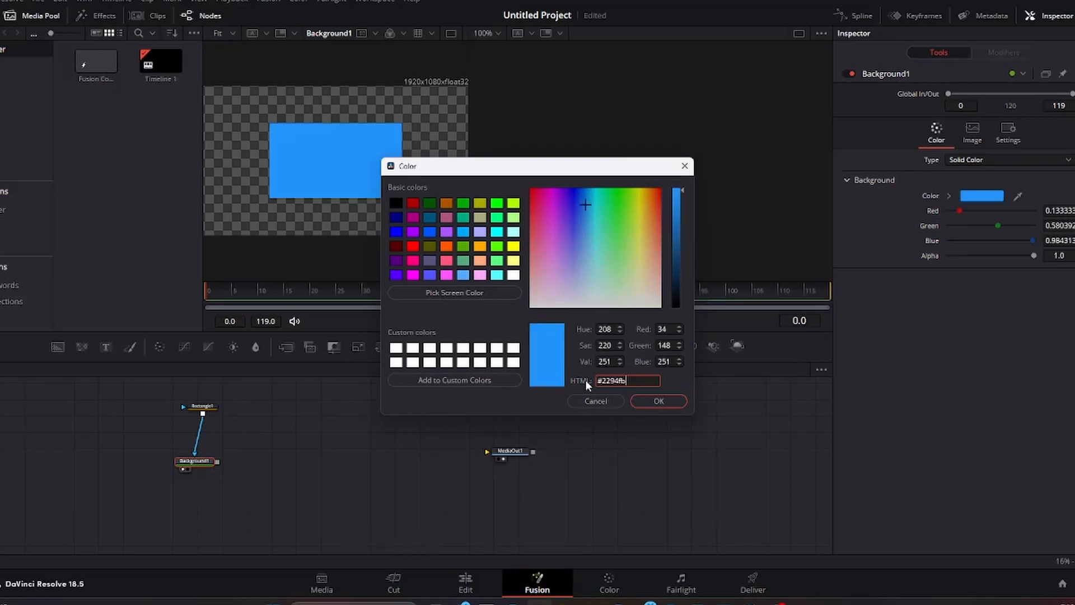
pyautogui.click(649, 401)
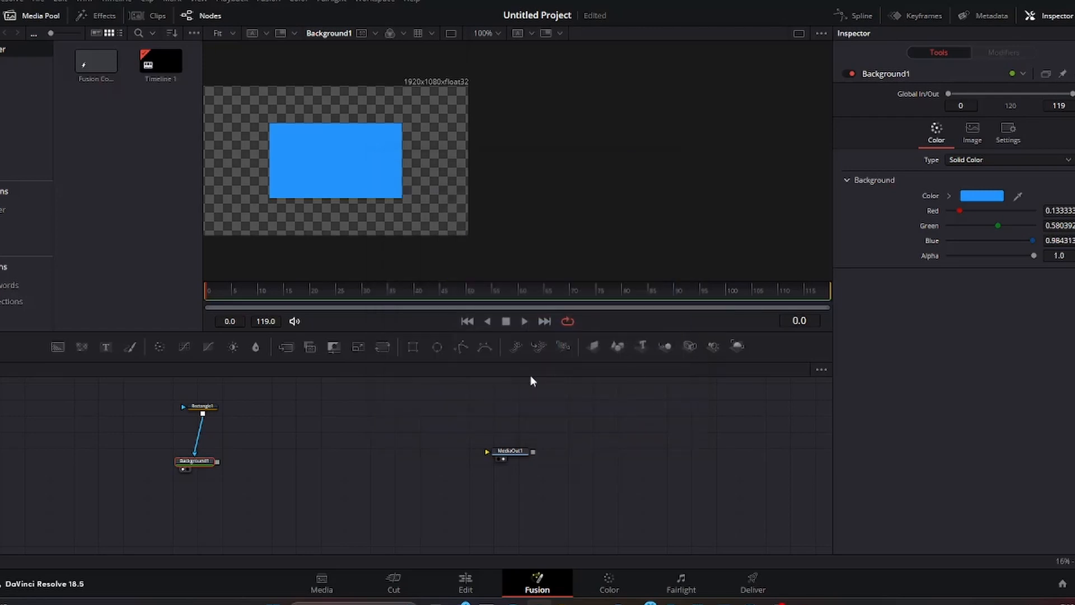
# Turn the Rectangle1 mask into a slim pill with corner radius 1.0 and height about 0.136, enlarging the first viewer
pyautogui.moveTo(468, 218); pyautogui.dragTo(548, 235)
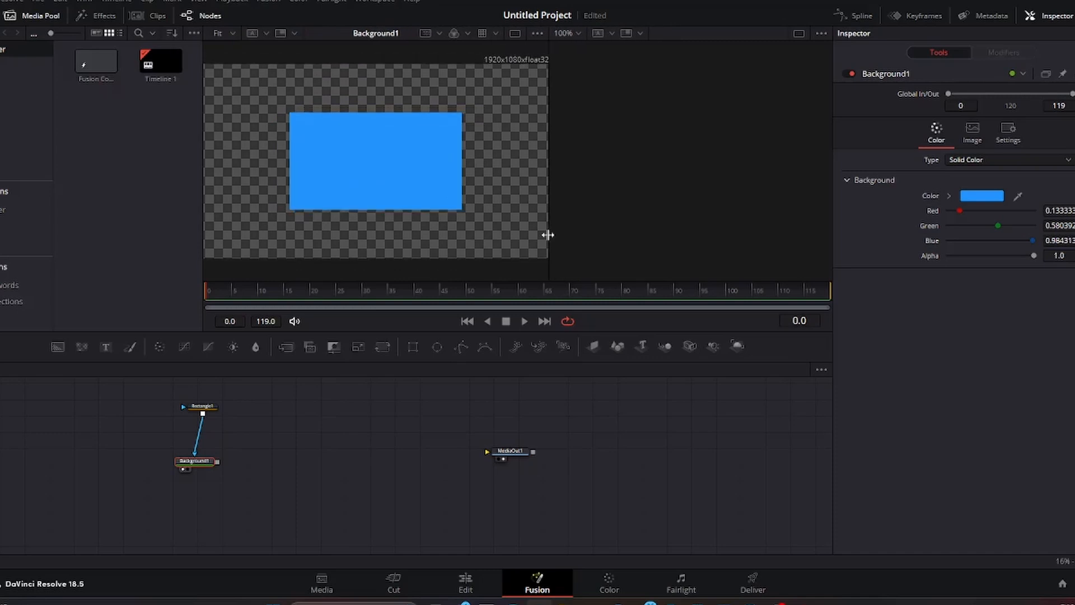
pyautogui.moveTo(203, 407)
pyautogui.mouseDown()
pyautogui.moveTo(188, 419)
pyautogui.moveTo(198, 417)
pyautogui.mouseUp()
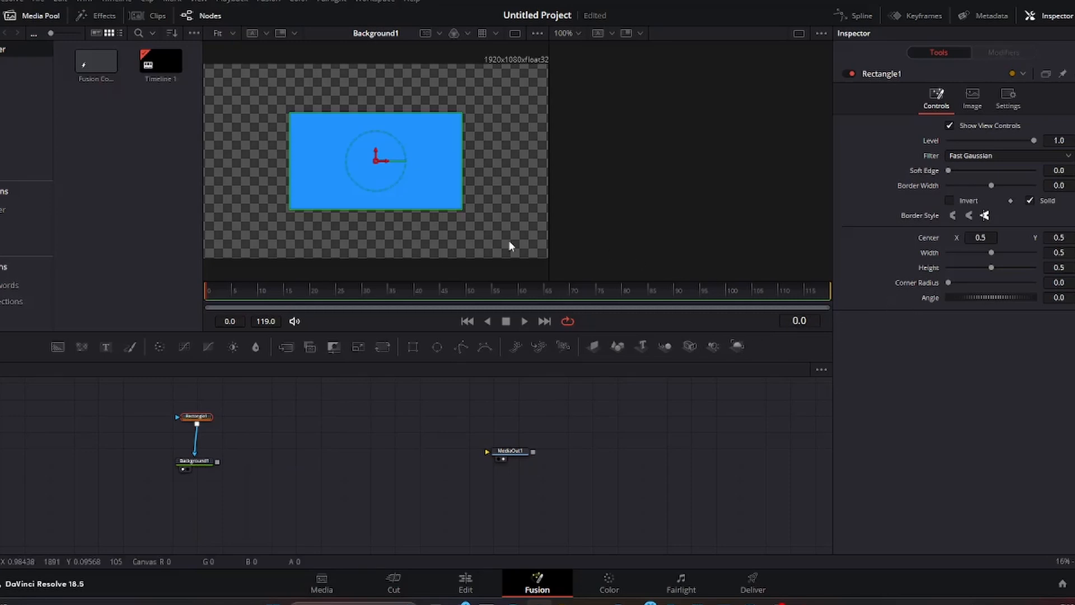
pyautogui.moveTo(949, 284); pyautogui.dragTo(1048, 286)
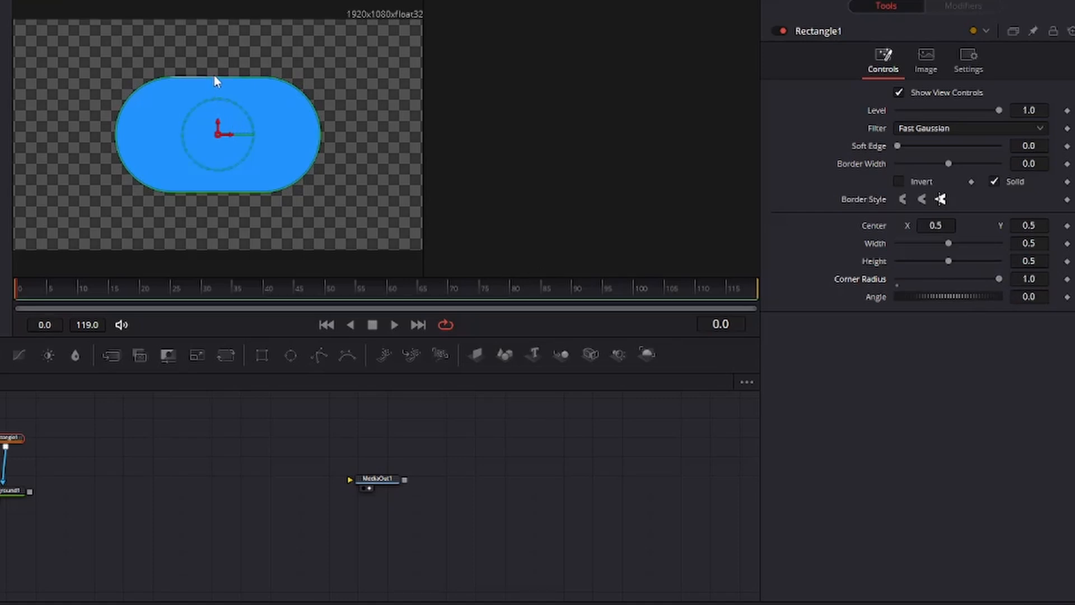
pyautogui.moveTo(215, 81); pyautogui.dragTo(221, 119)
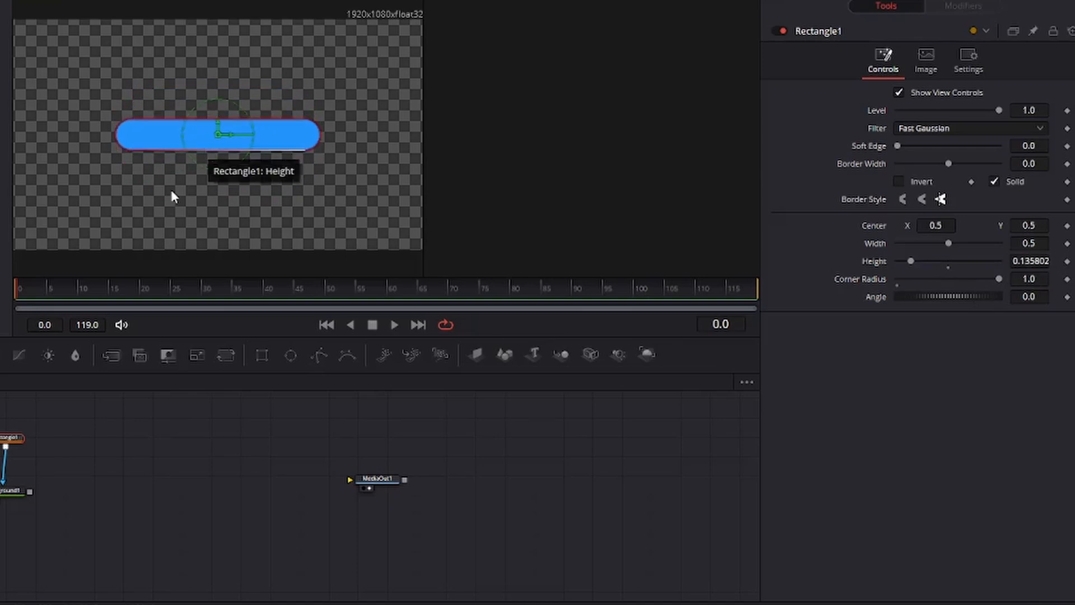
# Copy Background1, paste it as an instance, and merge the instance over the original background
pyautogui.click(8, 490)
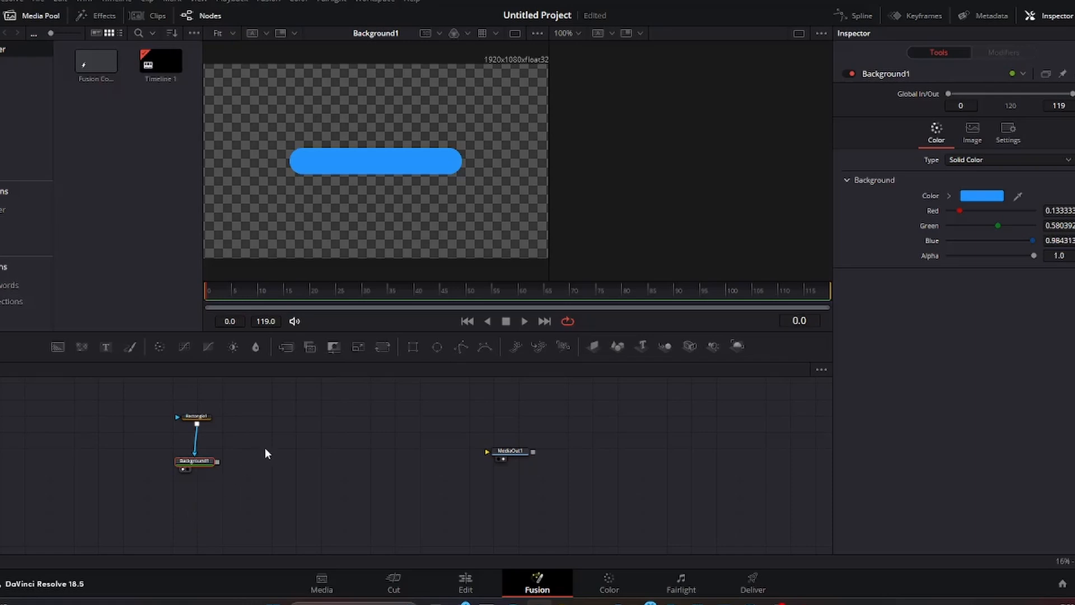
pyautogui.rightClick(196, 463)
pyautogui.click(219, 150)
pyautogui.rightClick(267, 453)
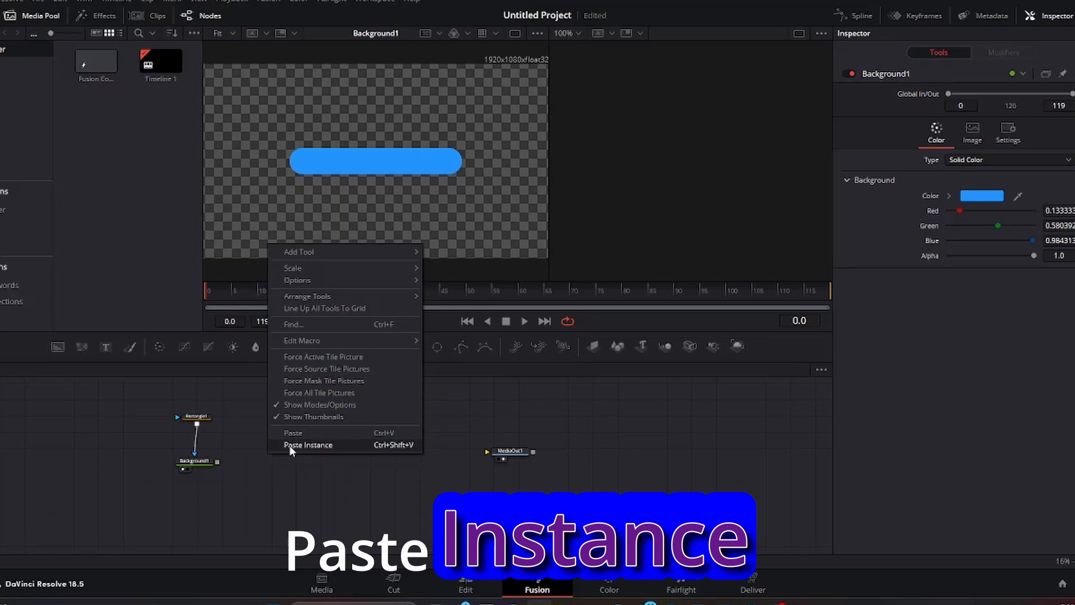
pyautogui.click(290, 445)
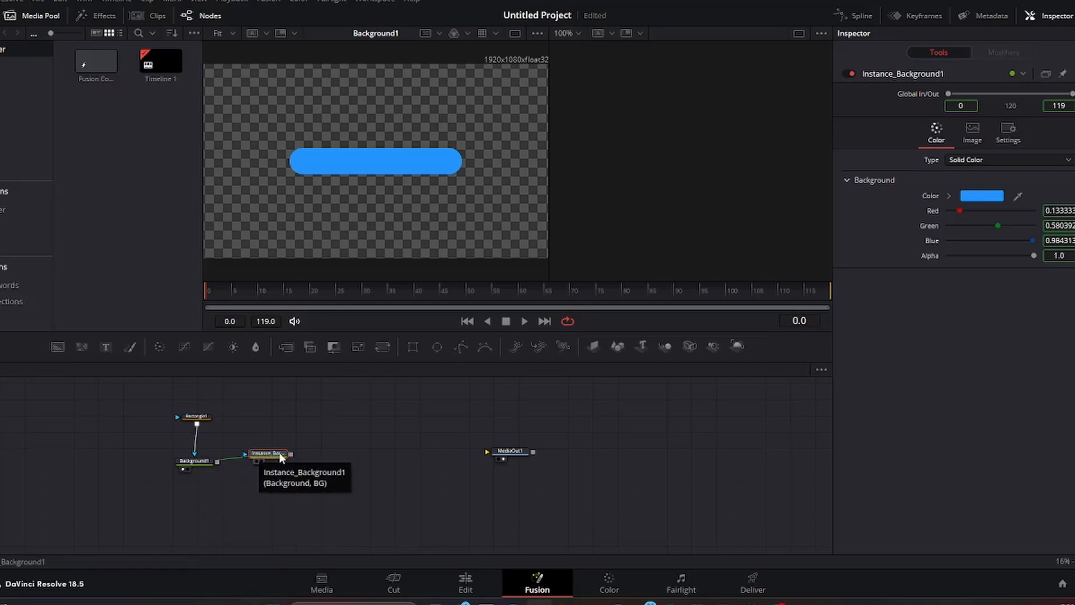
pyautogui.moveTo(261, 455); pyautogui.dragTo(217, 462)
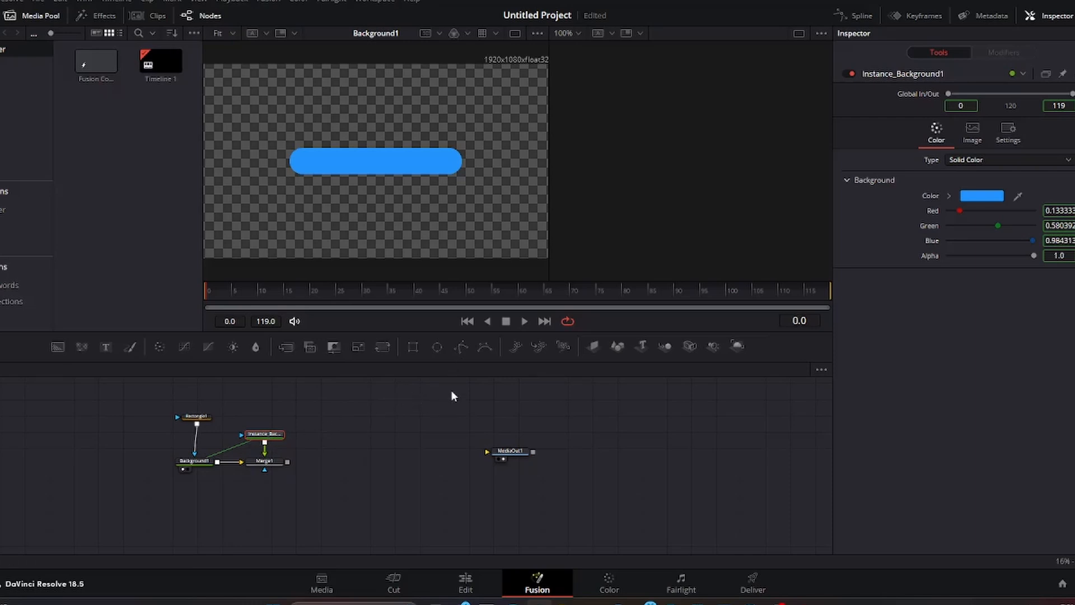
# Mask the background instance with a closed three-point polygon forming a pointed bubble tail at the pill's lower right end
pyautogui.click(459, 348)
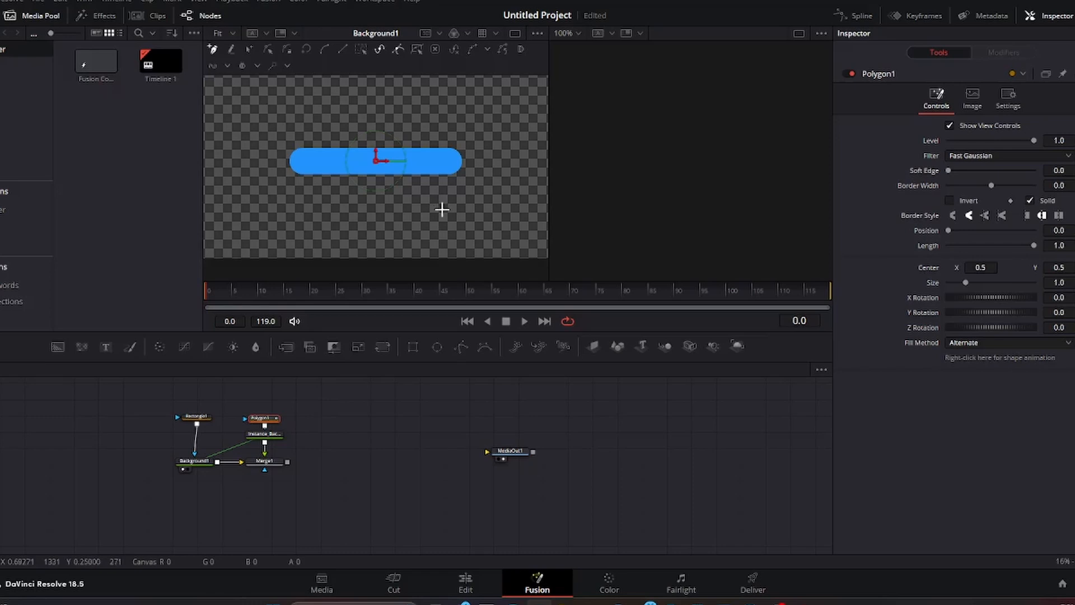
pyautogui.scroll(2, 443, 199)
pyautogui.scroll(1, 529, 137)
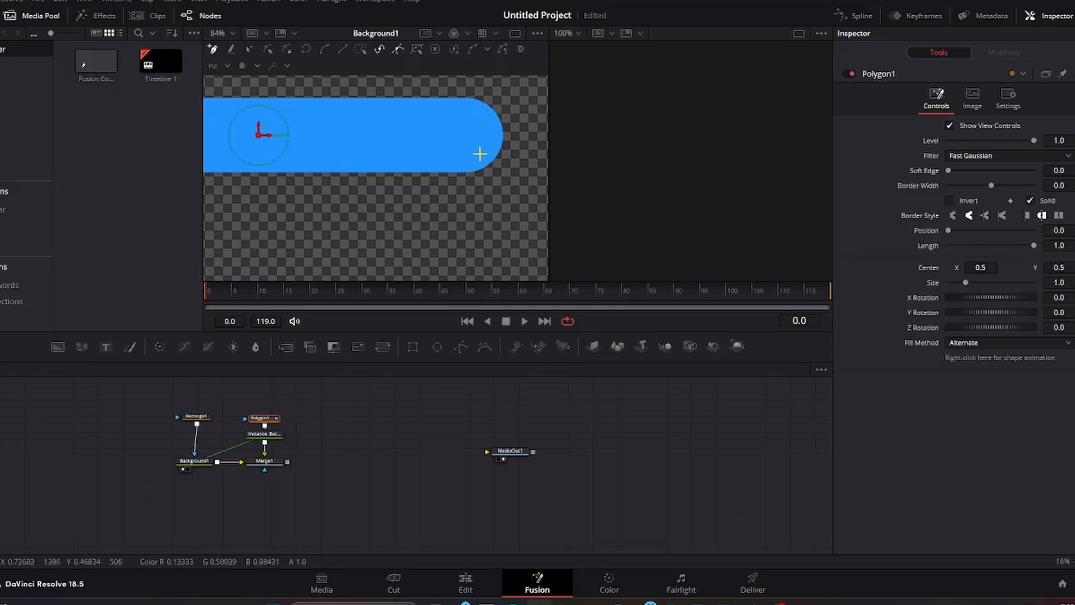
pyautogui.moveTo(480, 157); pyautogui.dragTo(538, 177)
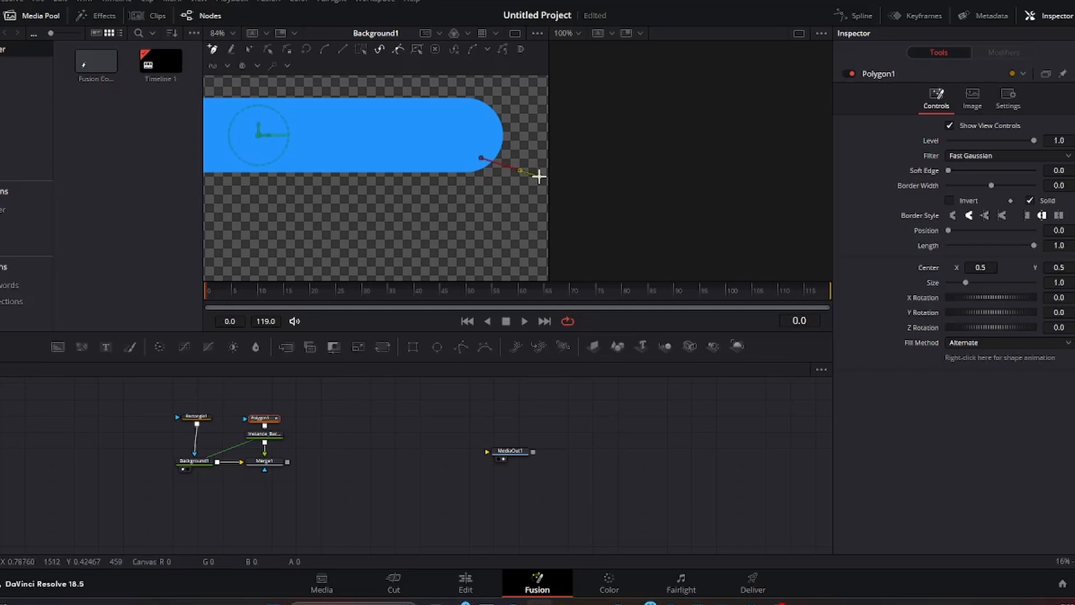
pyautogui.click(490, 125)
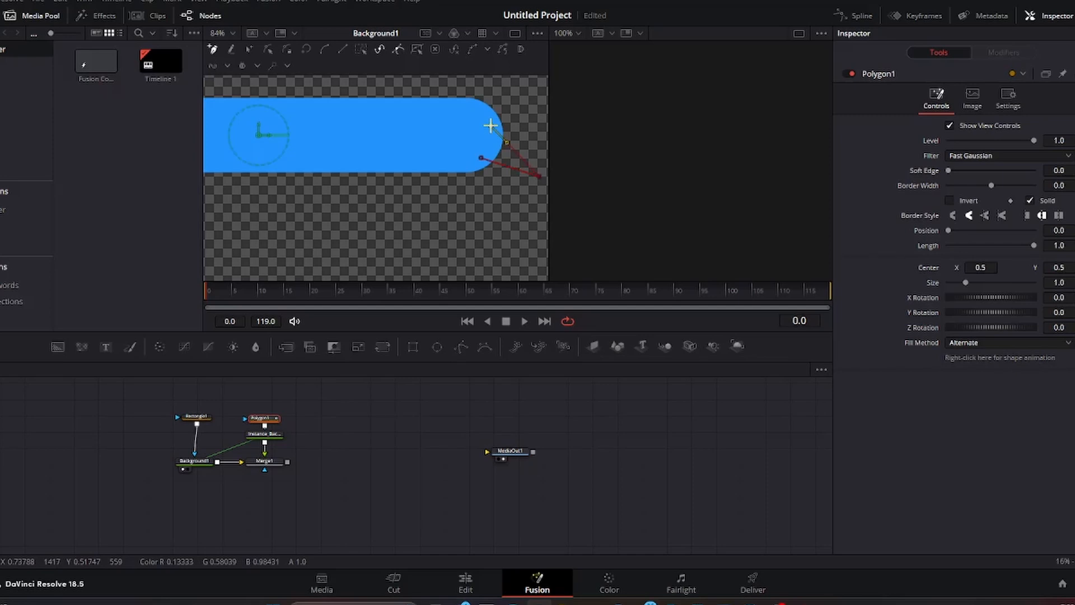
pyautogui.click(482, 158)
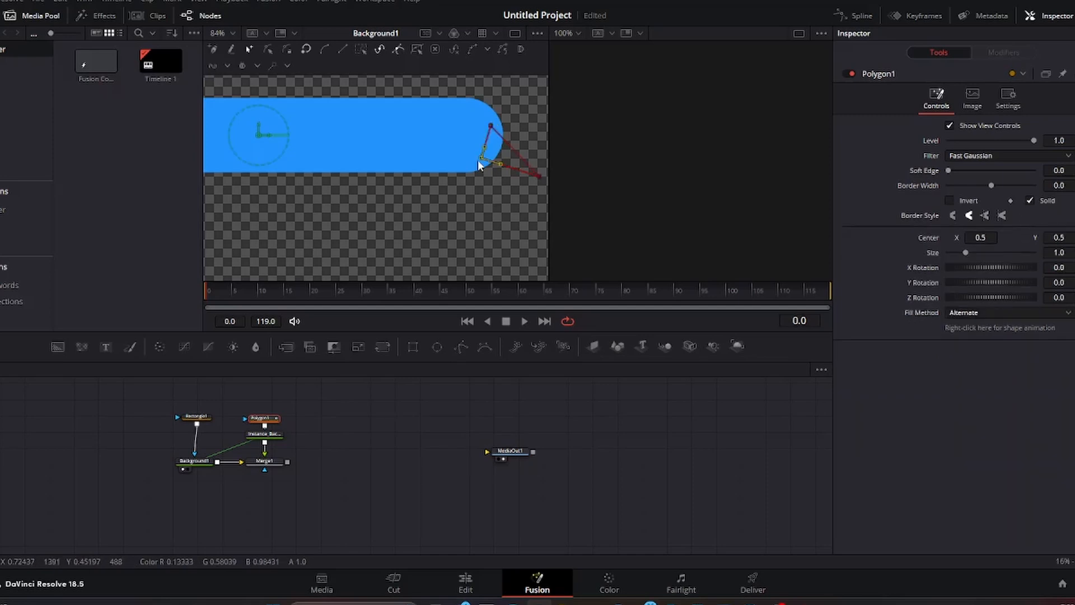
pyautogui.moveTo(479, 159); pyautogui.dragTo(475, 164)
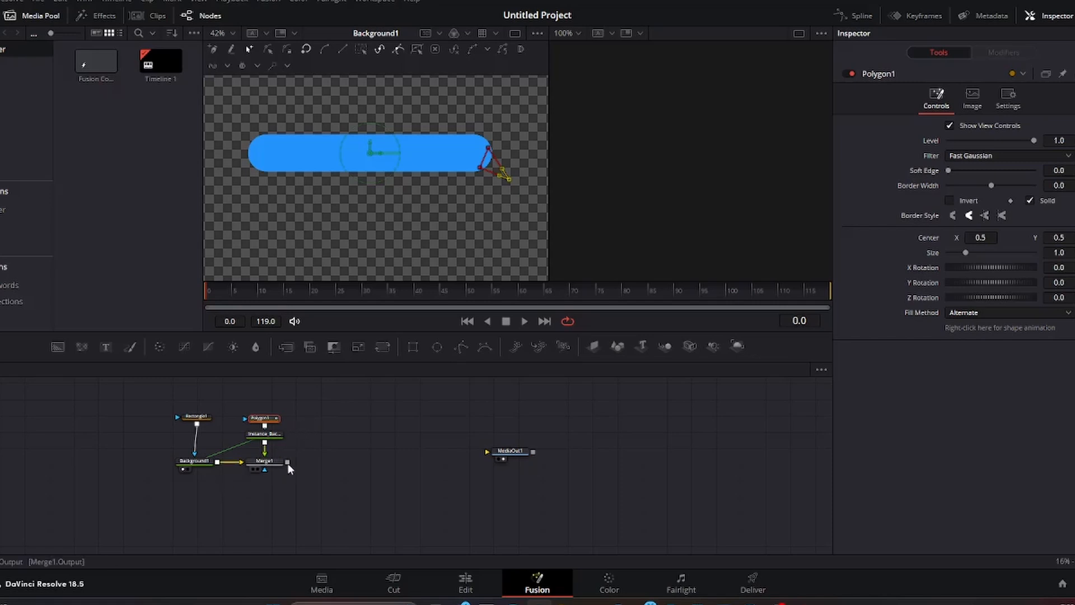
# Connect the Merge1 output to MediaOut1, clear the polygon selection and select Background1
pyautogui.moveTo(286, 462); pyautogui.dragTo(497, 451)
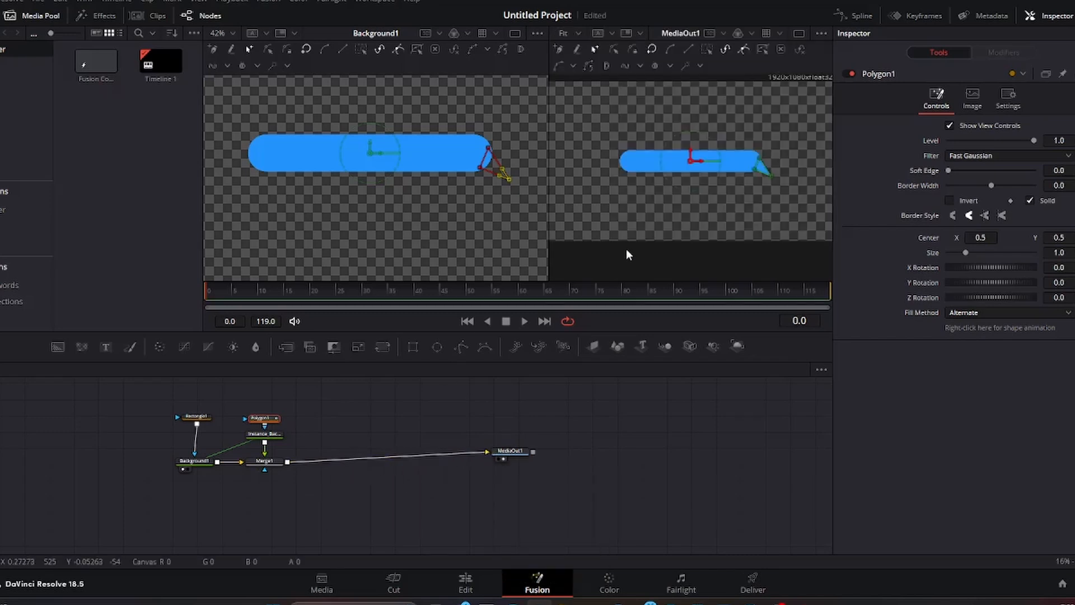
pyautogui.click(335, 437)
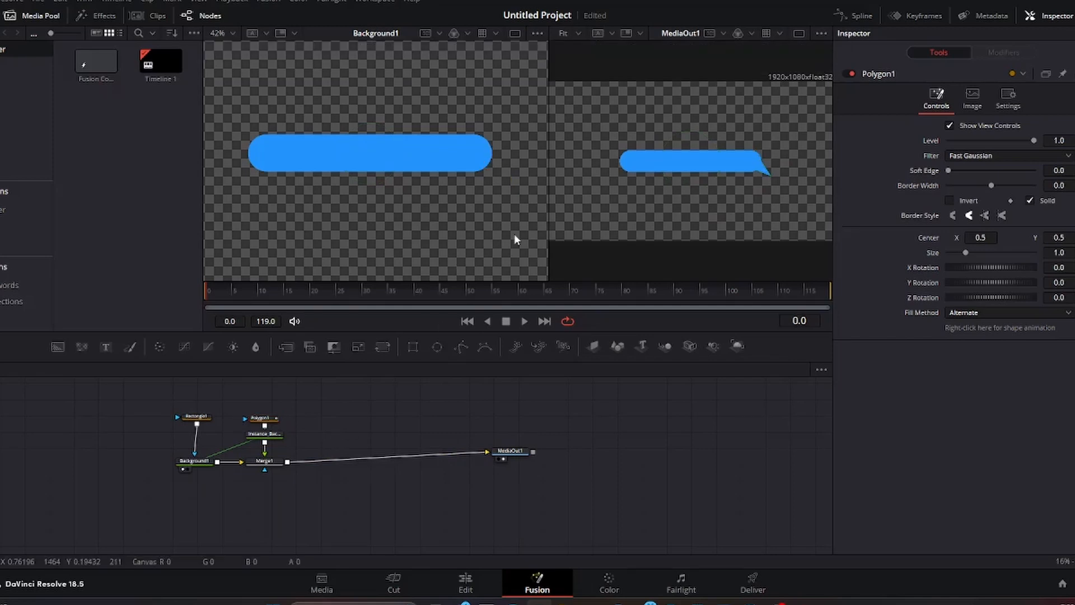
pyautogui.click(194, 462)
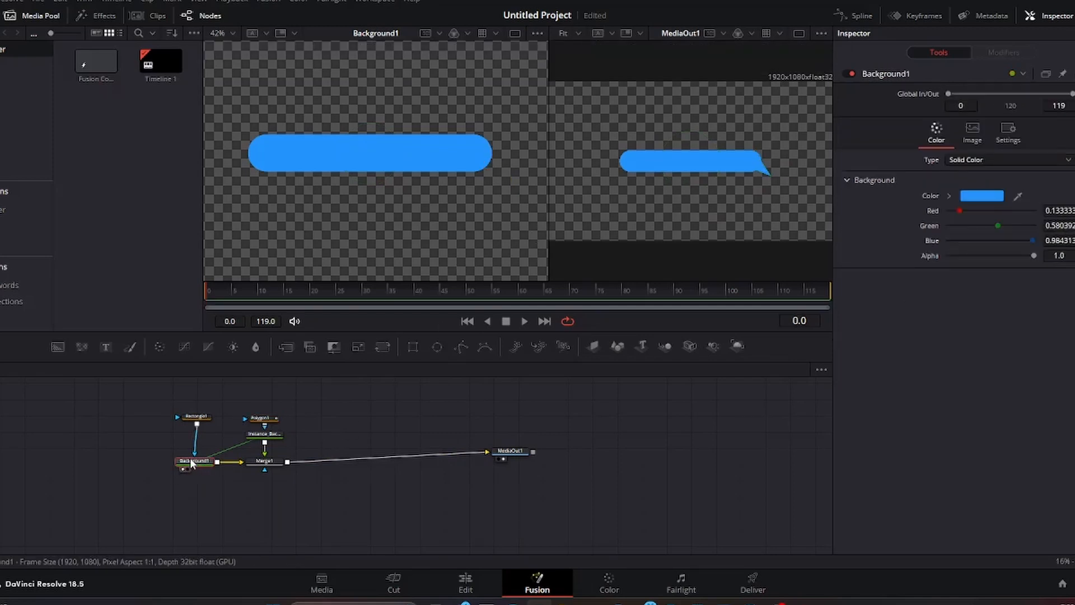
# Shrink the Rectangle1 mask to about 0.382 wide and 0.113 high, centered at about X 0.561, Y 0.489
pyautogui.click(195, 416)
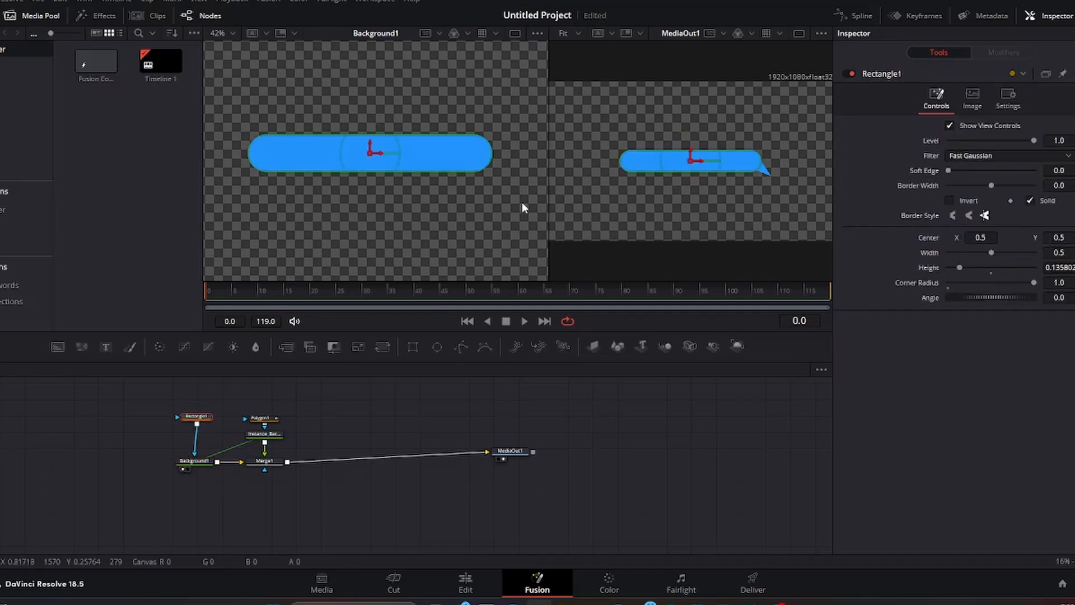
pyautogui.moveTo(621, 164); pyautogui.dragTo(711, 162)
pyautogui.click(396, 401)
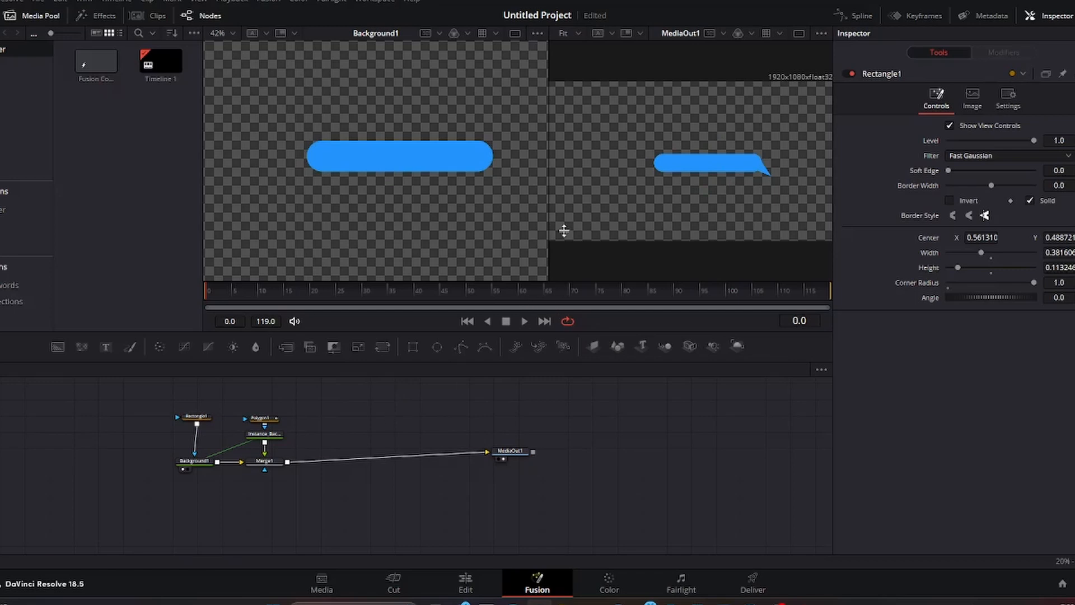
# Widen the second viewer and shift the Rectangle1 mask toward the tail, to a center of about X 0.575, Y 0.483
pyautogui.moveTo(547, 196); pyautogui.dragTo(470, 207)
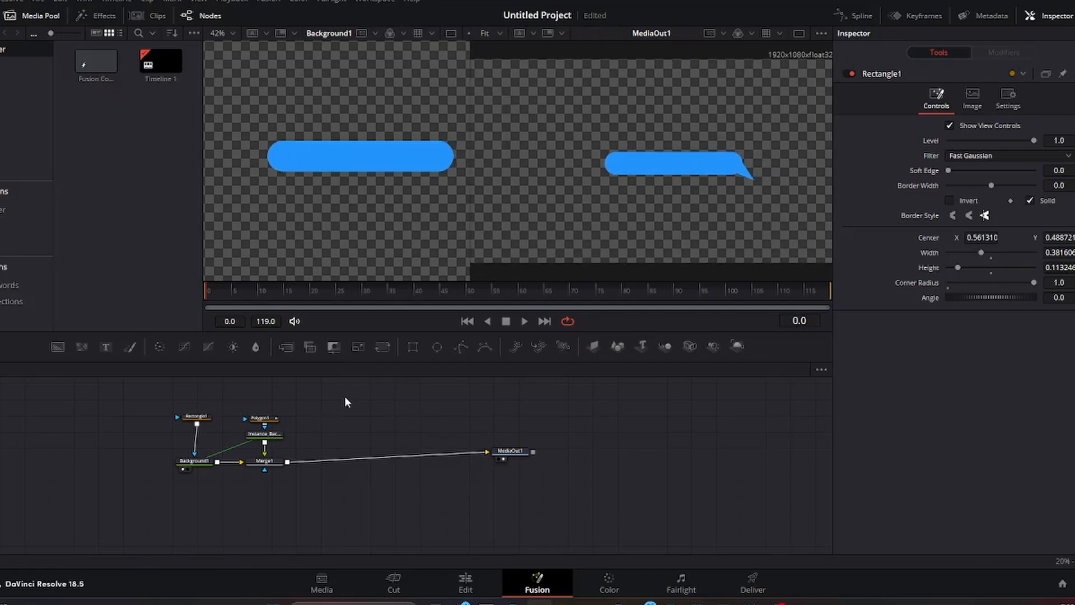
pyautogui.click(196, 416)
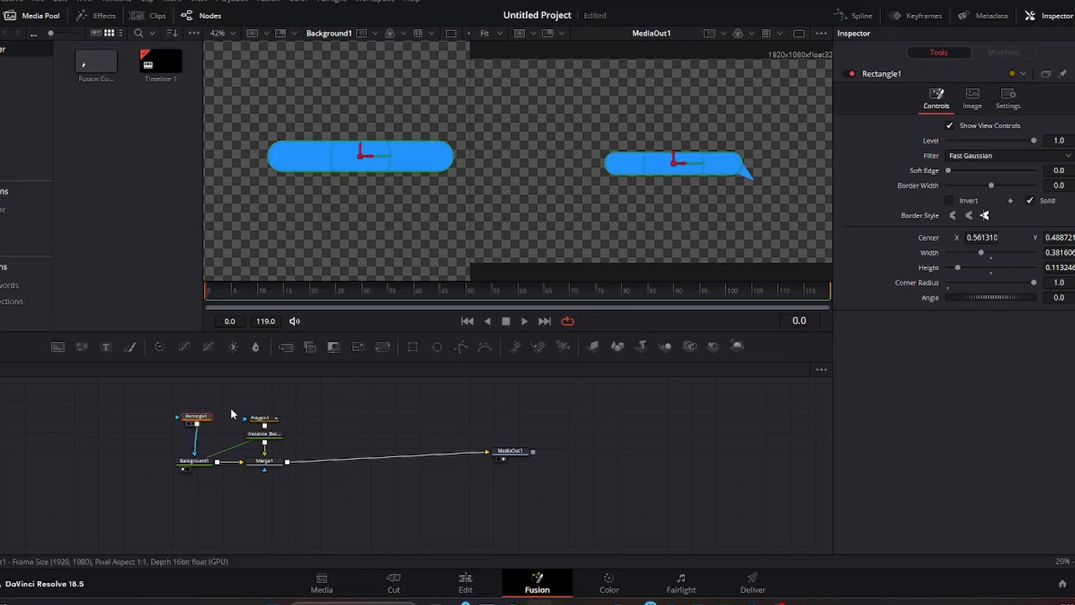
pyautogui.moveTo(673, 162); pyautogui.dragTo(679, 163)
pyautogui.click(462, 415)
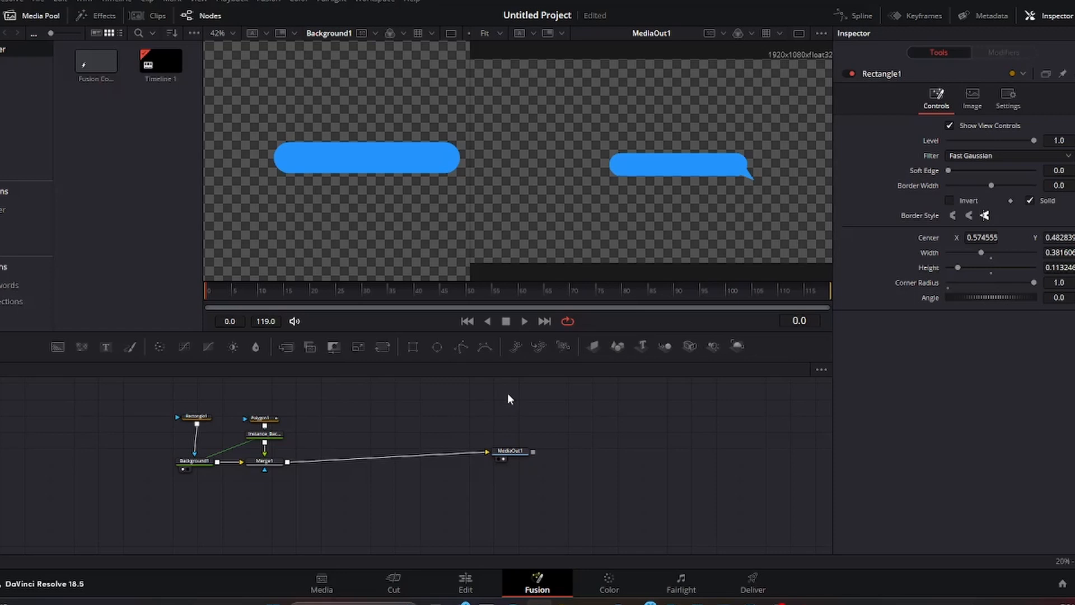
# Merge a new text node over the bubble between Merge1 and MediaOut1, and enter the text "Hey , where are you"
pyautogui.moveTo(514, 454); pyautogui.dragTo(535, 465)
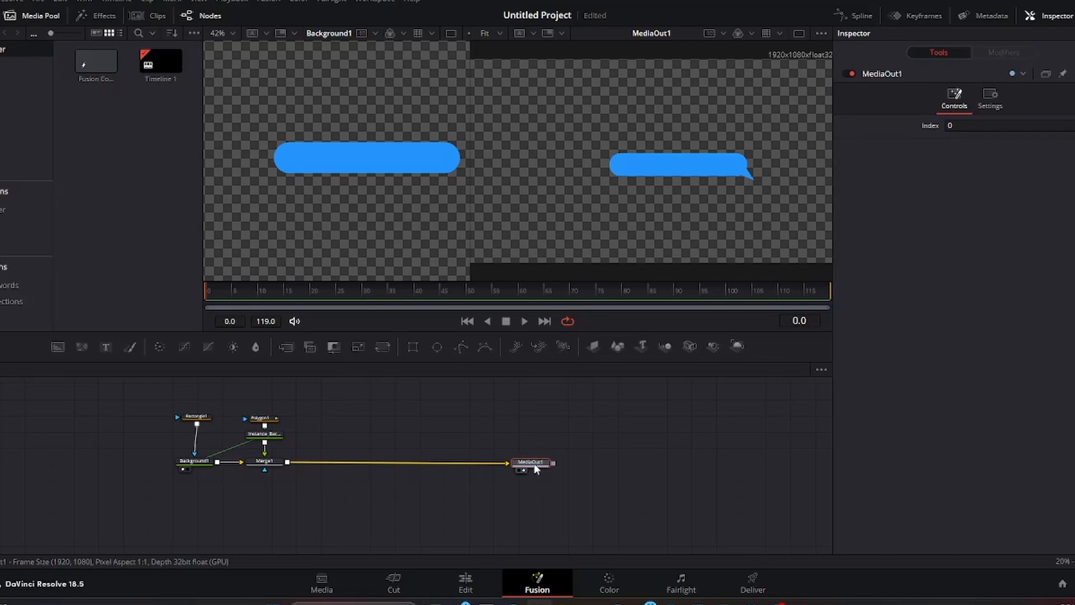
pyautogui.moveTo(104, 347); pyautogui.dragTo(284, 465)
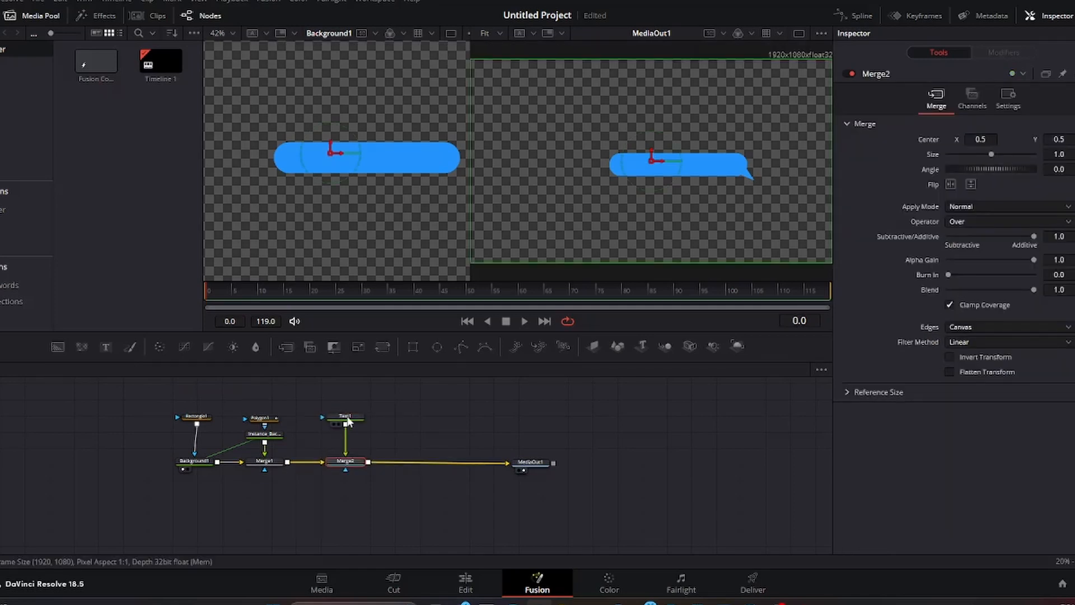
pyautogui.click(347, 419)
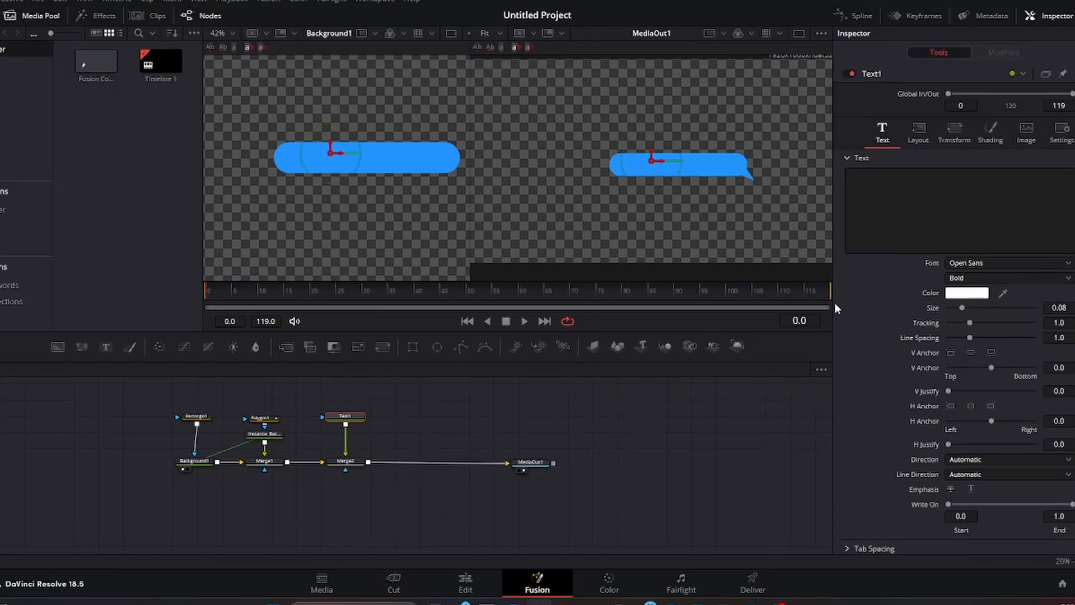
pyautogui.click(908, 202)
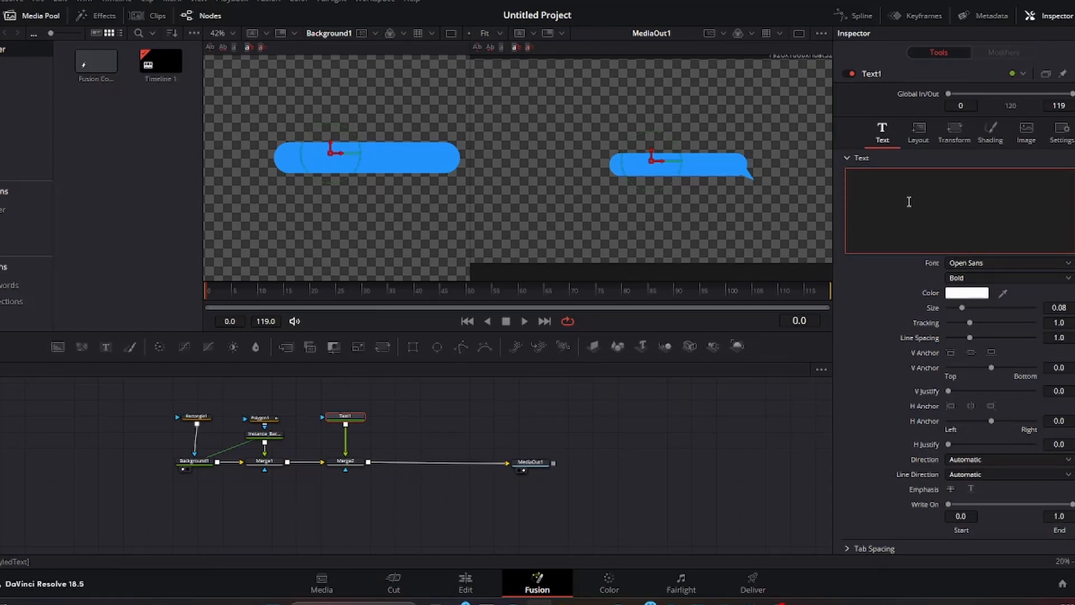
pyautogui.write('Hey , where a')
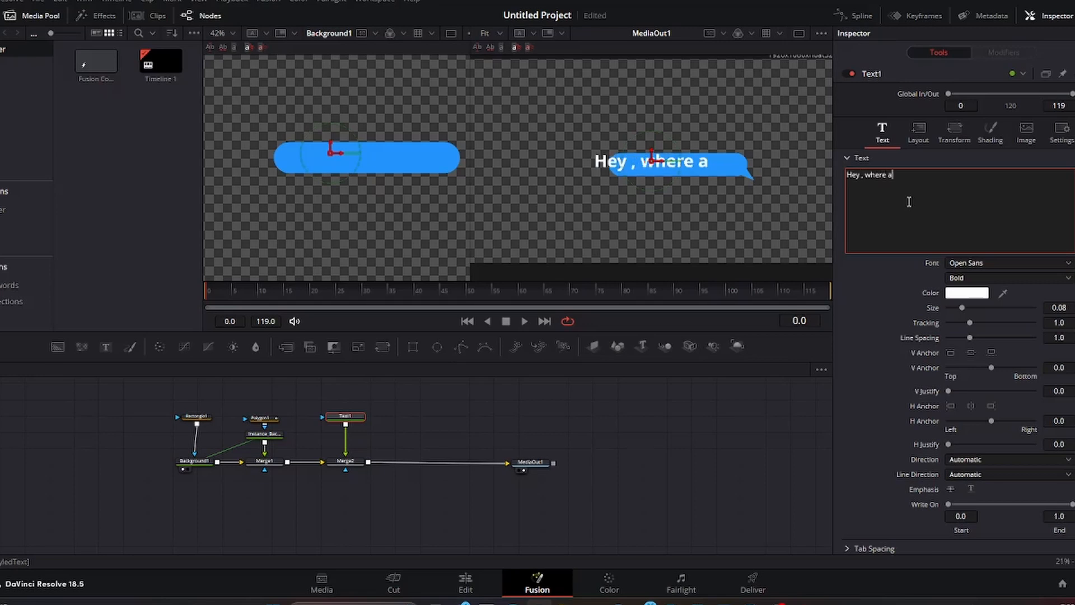
pyautogui.write('re you')
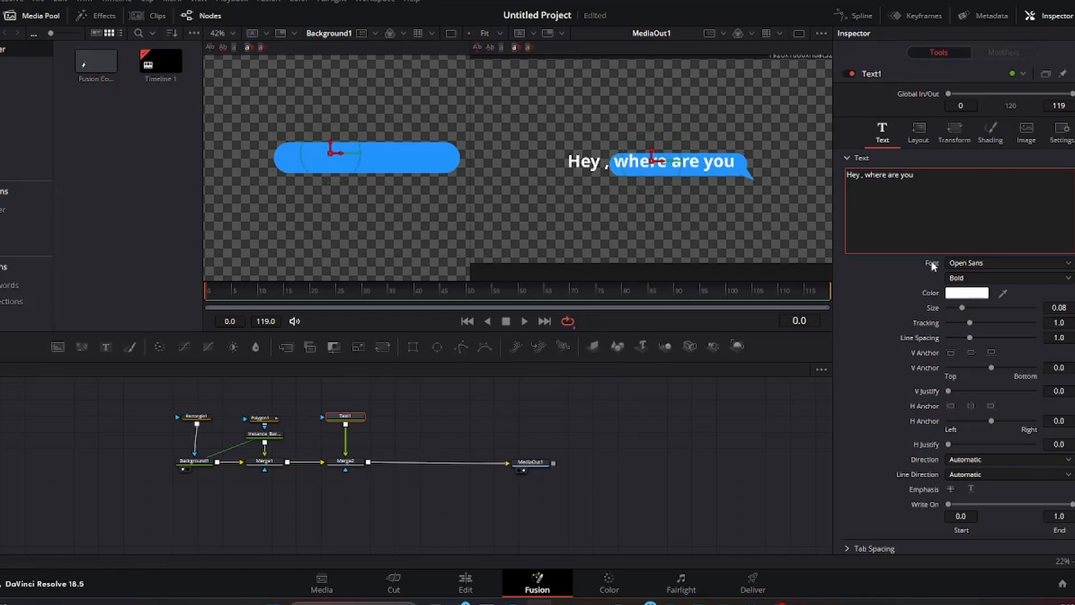
# Fit the message text inside the blue bubble using the Mongolian Baiti font at size 0.054
pyautogui.moveTo(1043, 311); pyautogui.dragTo(953, 312)
pyautogui.moveTo(658, 162); pyautogui.dragTo(678, 166)
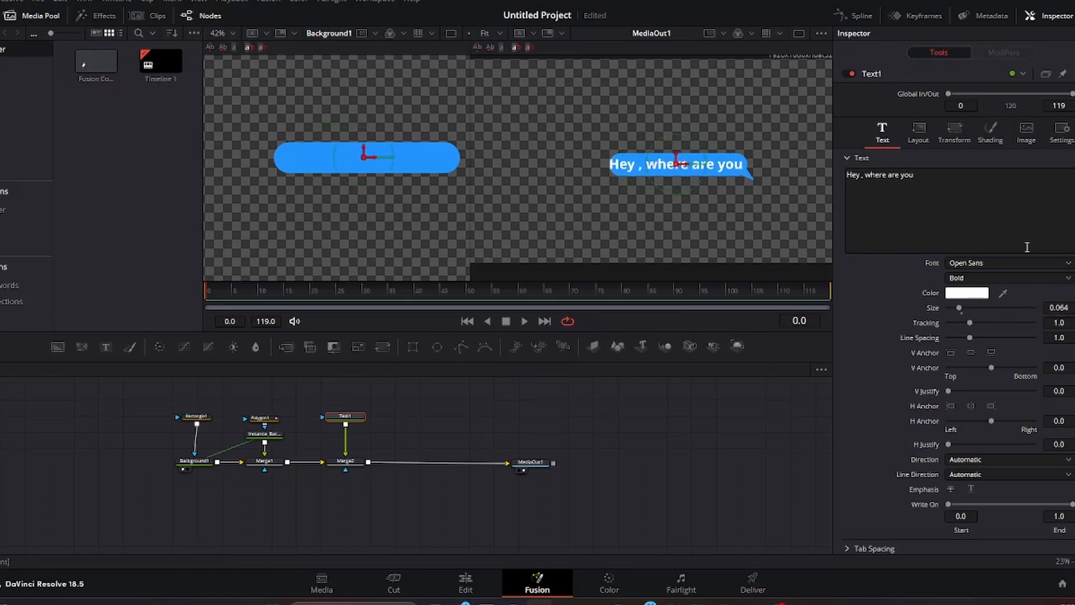
pyautogui.moveTo(1052, 311); pyautogui.dragTo(1024, 311)
pyautogui.click(977, 264)
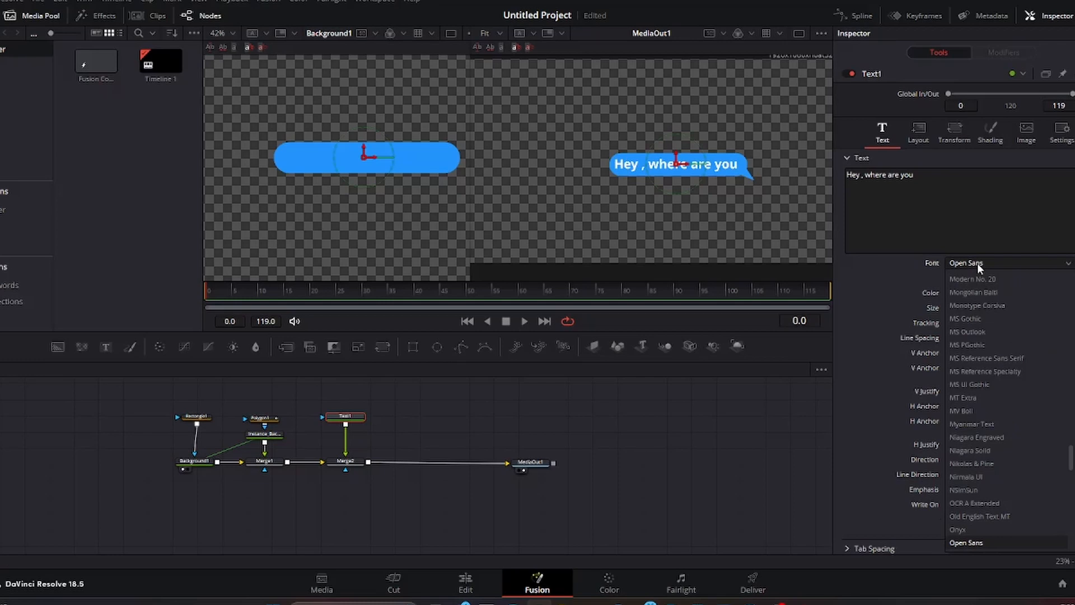
pyautogui.click(981, 291)
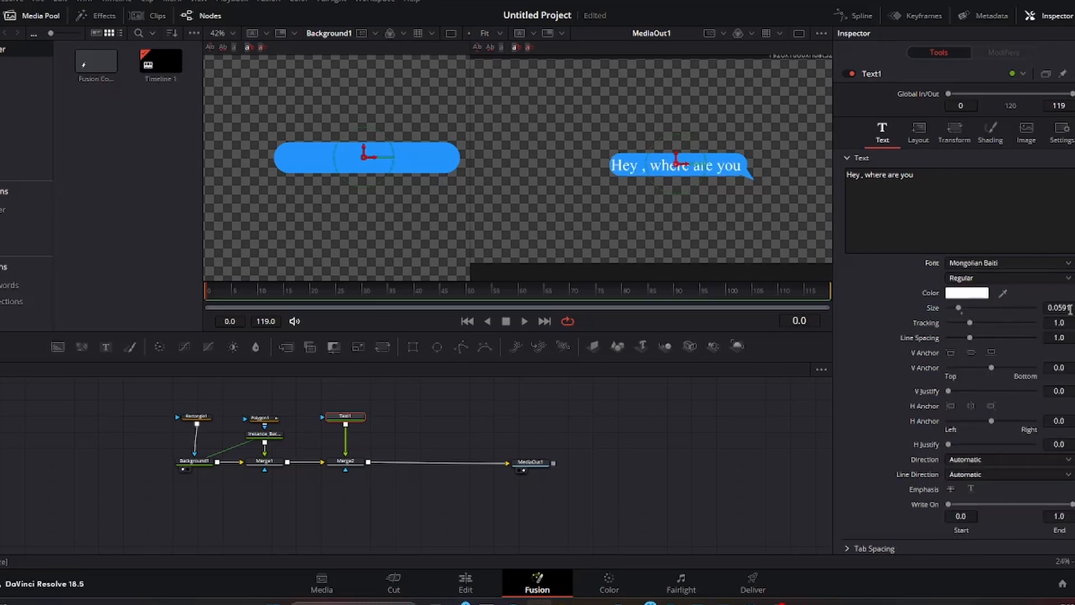
pyautogui.moveTo(1067, 308); pyautogui.dragTo(1044, 308)
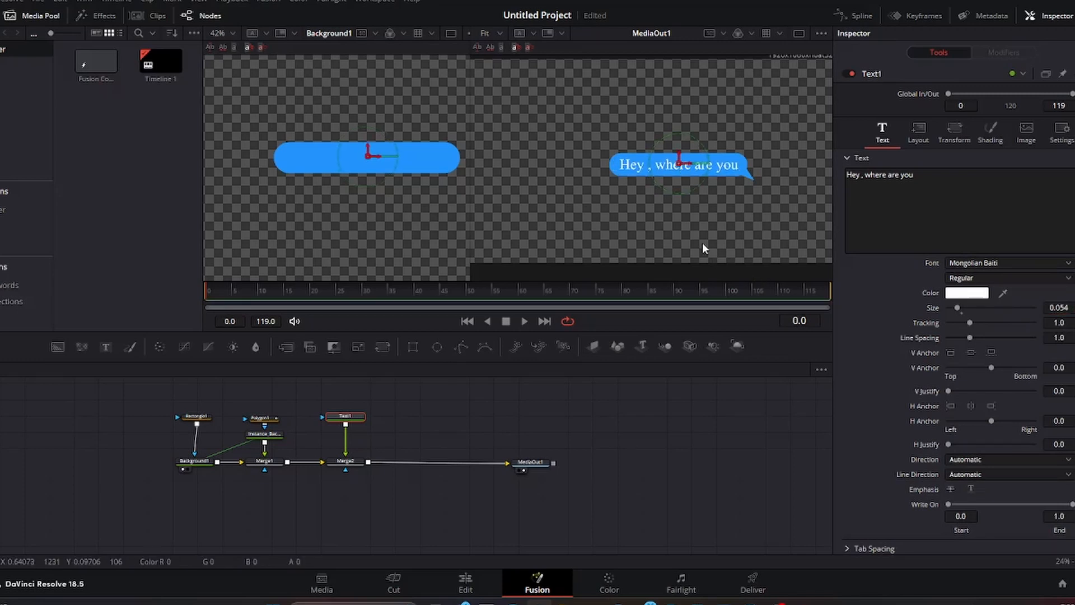
pyautogui.click(417, 423)
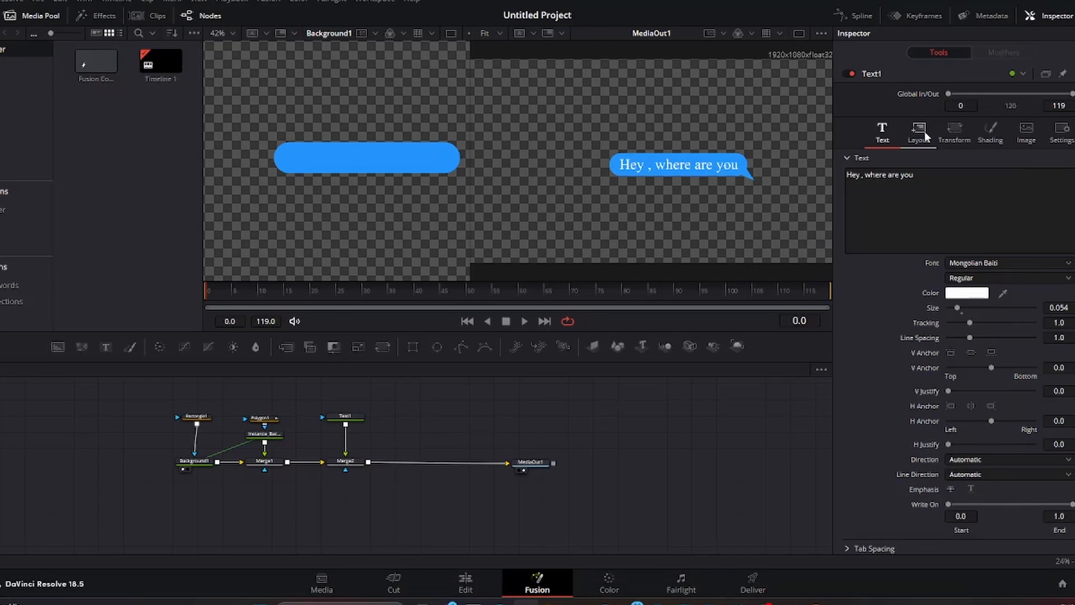
# Insert a Transform node after Merge2 and space it and MediaOut1 out along the node chain
pyautogui.click(350, 465)
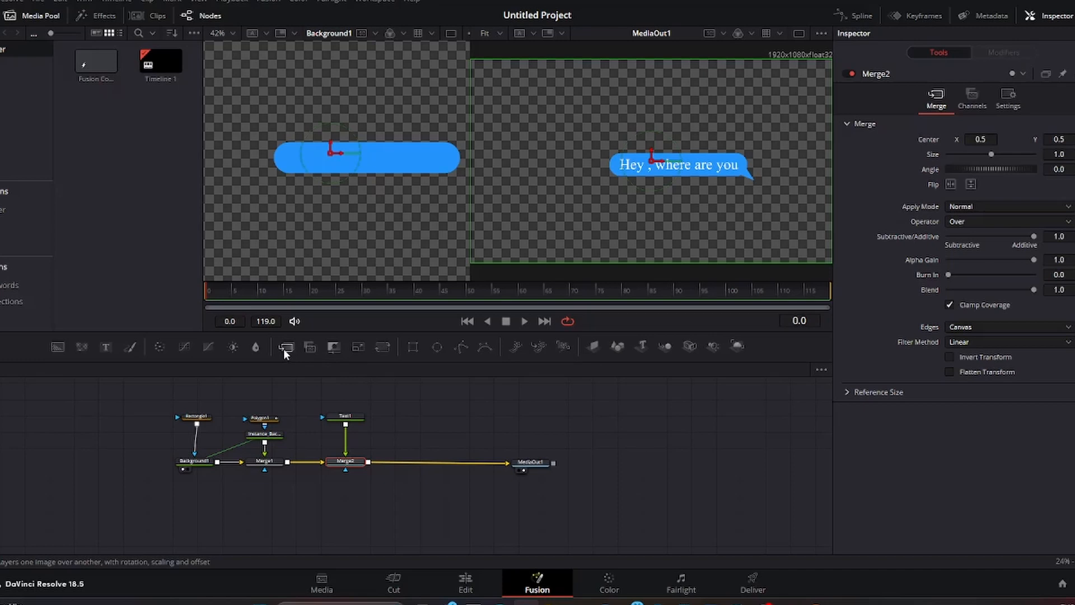
pyautogui.click(381, 347)
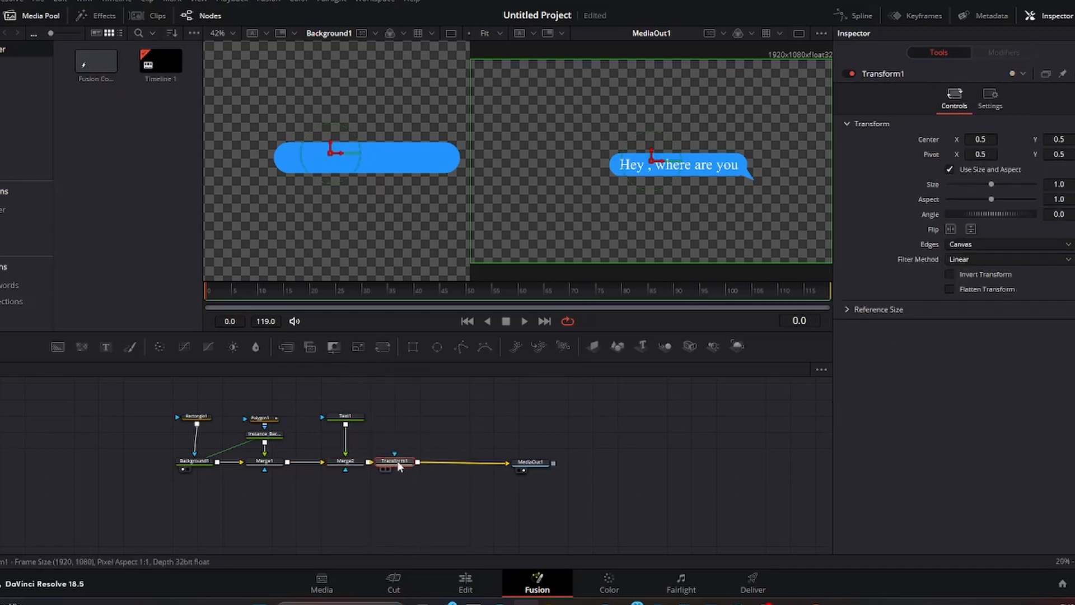
pyautogui.moveTo(398, 461); pyautogui.dragTo(416, 461)
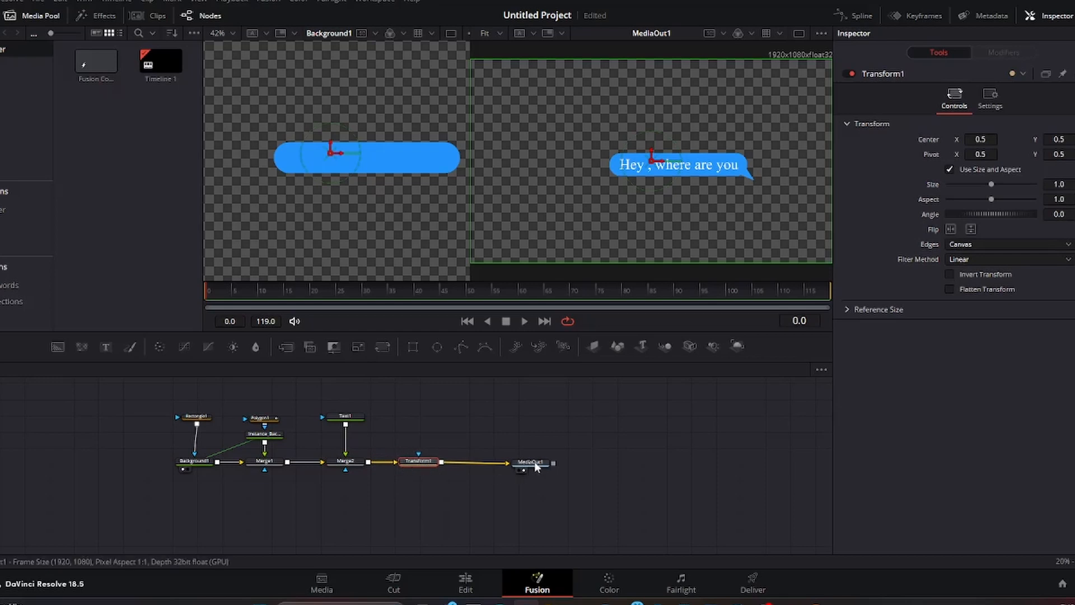
pyautogui.moveTo(530, 463); pyautogui.dragTo(557, 462)
pyautogui.moveTo(425, 460); pyautogui.dragTo(441, 459)
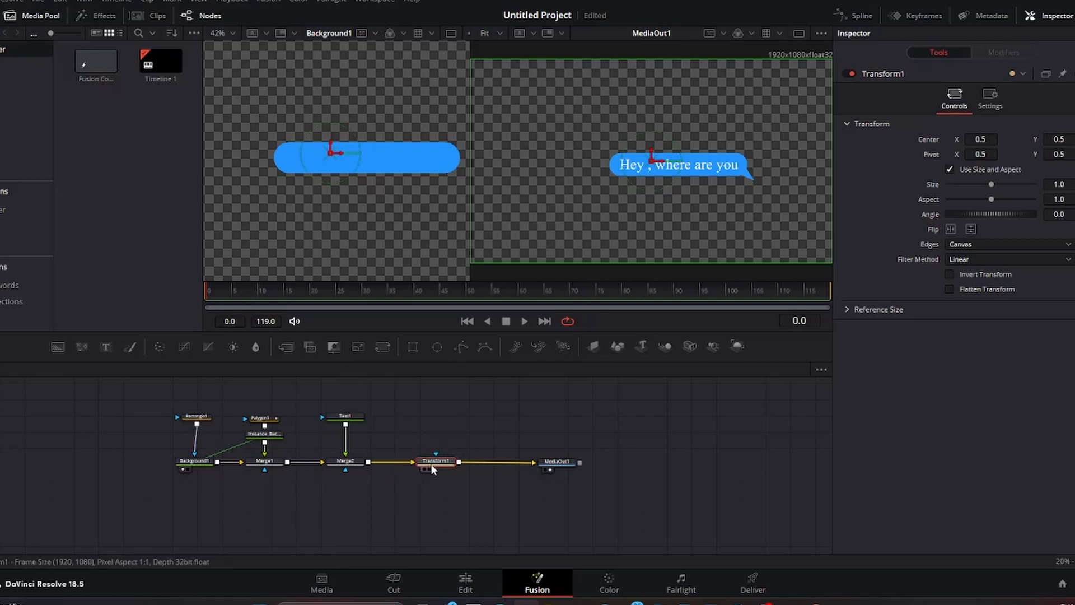
pyautogui.moveTo(431, 464)
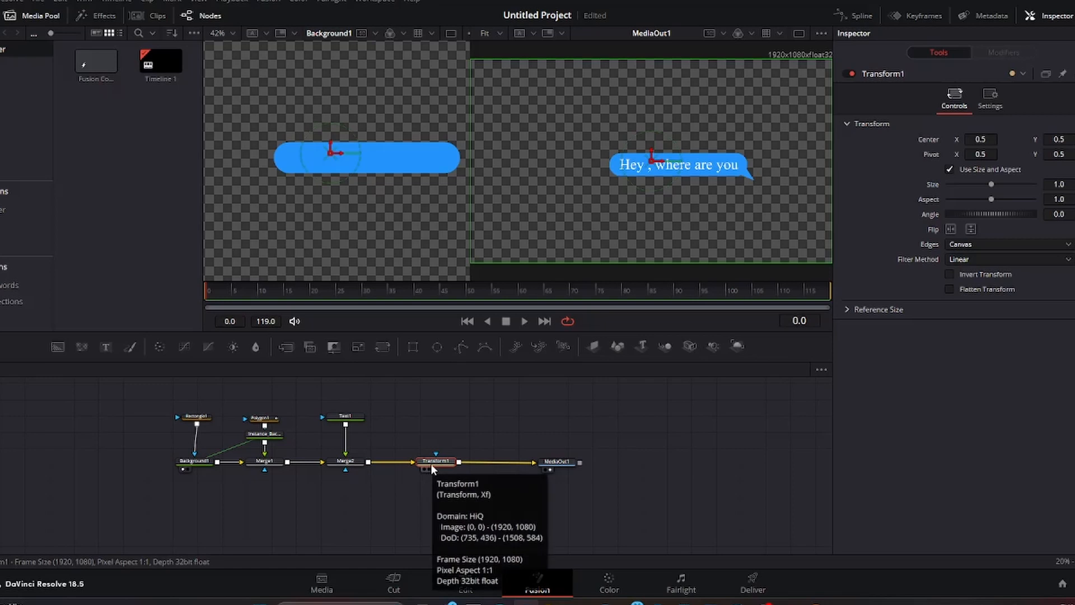
# Mask Transform1 with a rectangle about 1.017 wide and 0.312 high around the bubble, with soft edge about 0.01
pyautogui.click(411, 348)
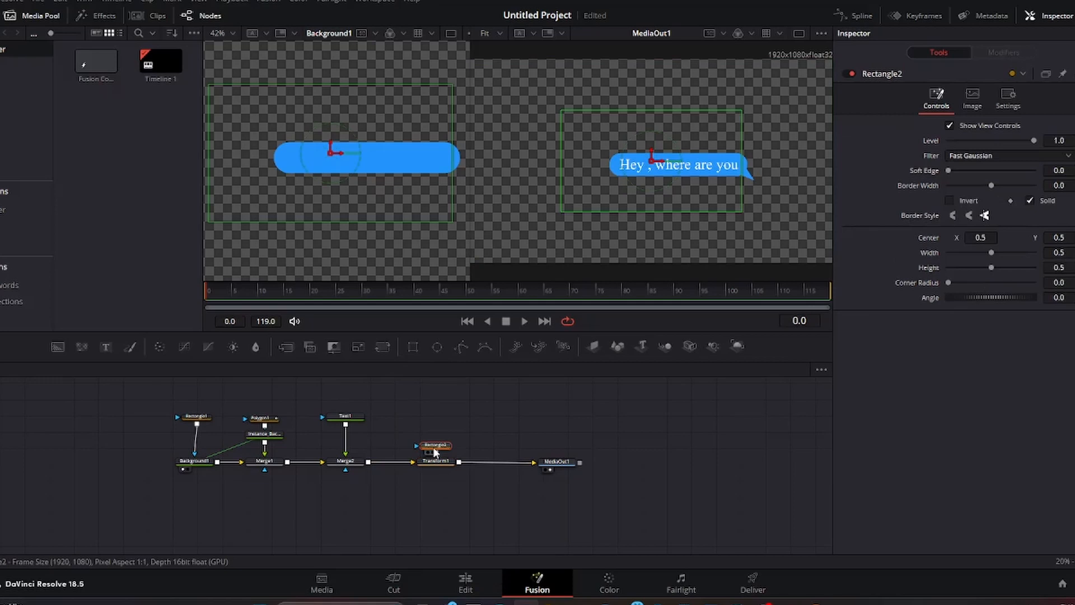
pyautogui.moveTo(436, 448); pyautogui.dragTo(444, 419)
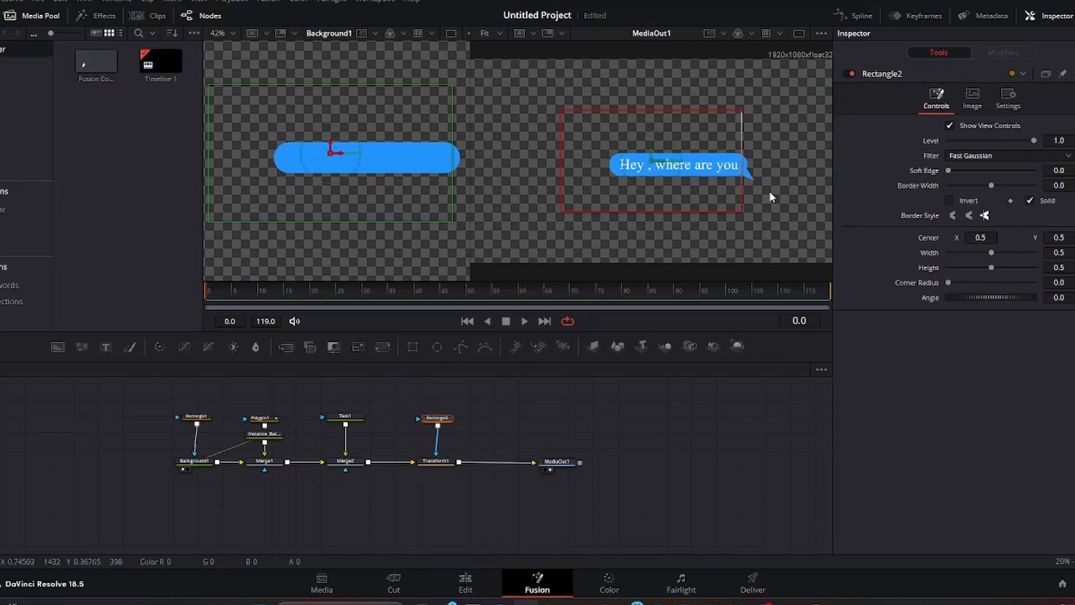
pyautogui.moveTo(743, 140); pyautogui.dragTo(846, 136)
pyautogui.moveTo(745, 109); pyautogui.dragTo(744, 129)
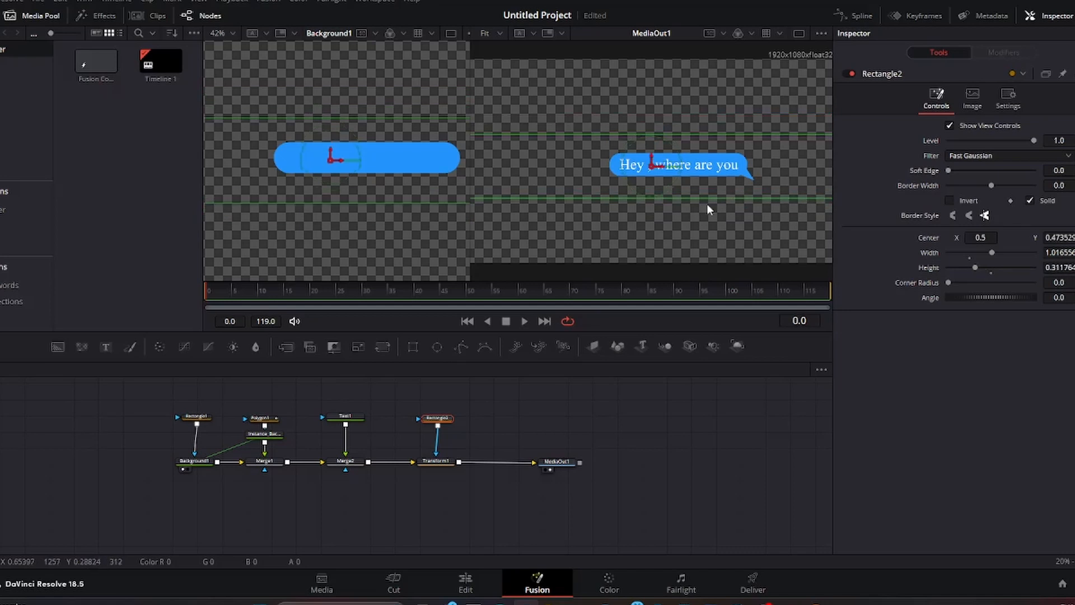
pyautogui.moveTo(949, 170); pyautogui.dragTo(952, 171)
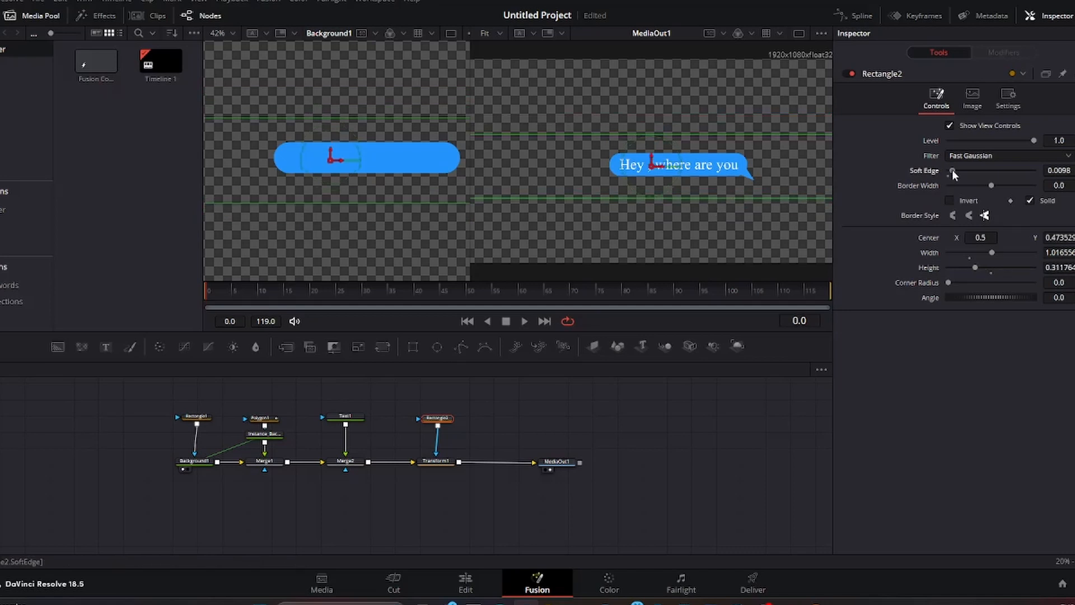
# Nudge Merge2's center to about X 0.503 and move Transform1's center to about X 0.503, Y 0.474
pyautogui.click(345, 460)
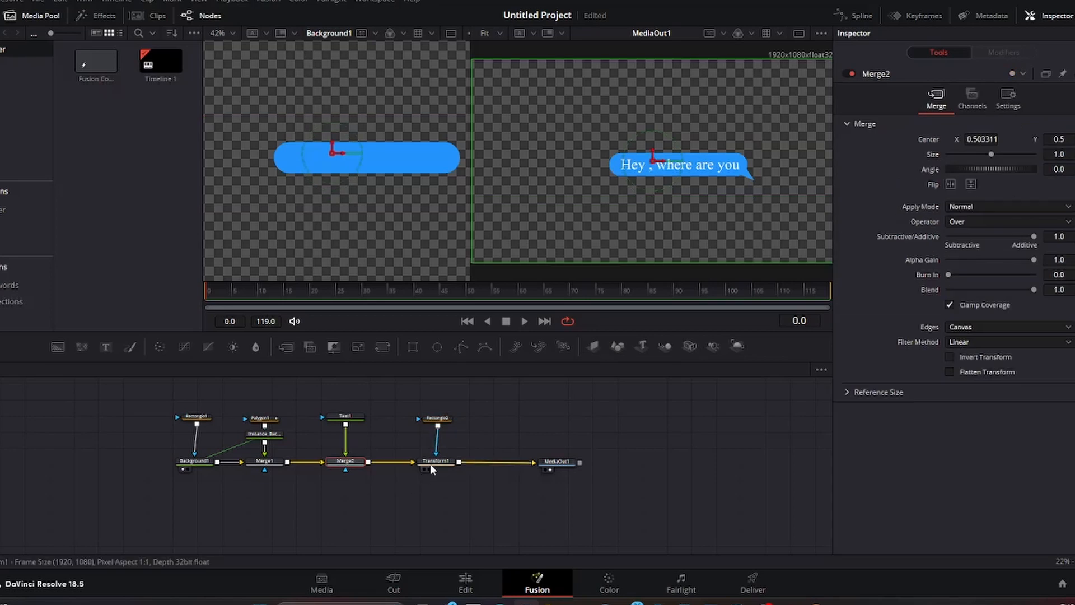
pyautogui.click(432, 462)
pyautogui.moveTo(650, 179)
pyautogui.mouseDown()
pyautogui.moveTo(649, 201)
pyautogui.moveTo(651, 164)
pyautogui.mouseUp()
# Center Rectangle2 at about X 0.502, Y 0.468 with soft edge 0.0106, and reposition Transform1 at about X 0.513, Y 0.494
pyautogui.click(438, 418)
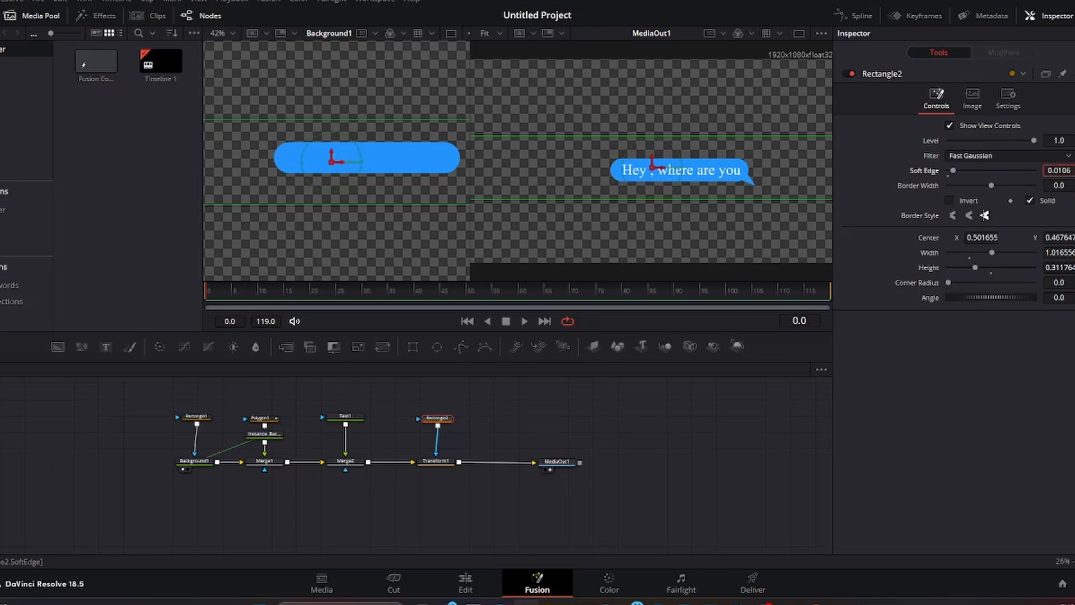
pyautogui.click(436, 460)
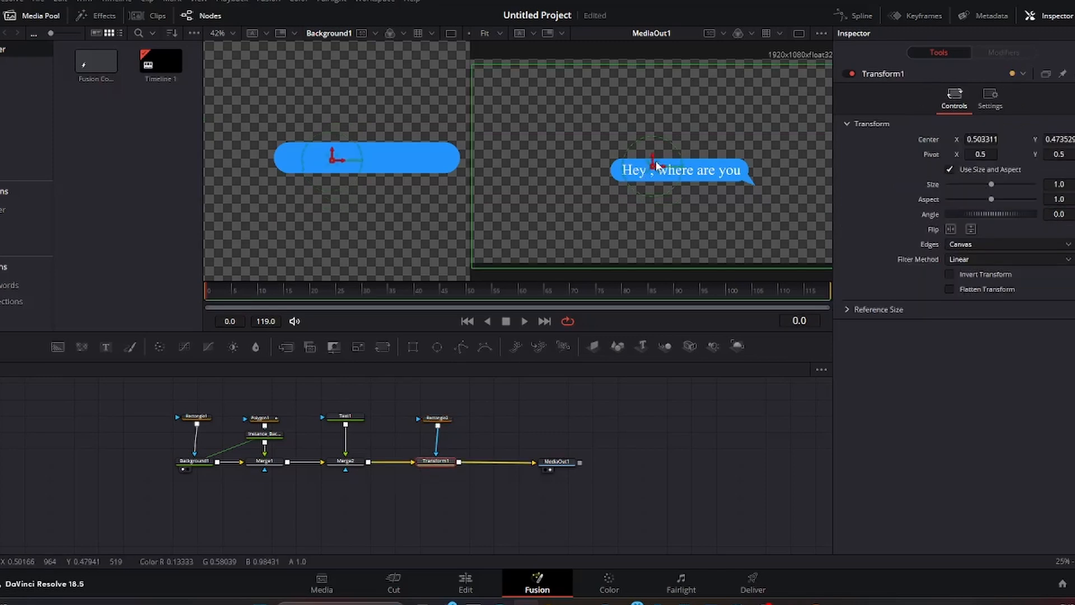
pyautogui.moveTo(651, 163)
pyautogui.mouseDown()
pyautogui.moveTo(650, 199)
pyautogui.moveTo(657, 160)
pyautogui.mouseUp()
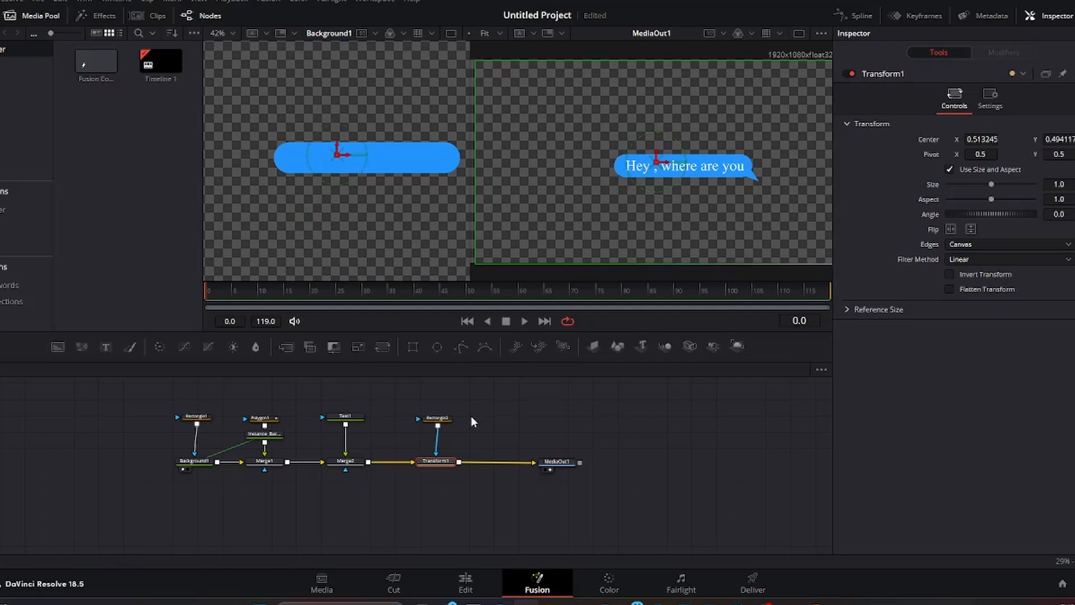
# Show only the MediaOut1 viewer, lower Transform1's center to about X 0.520, Y 0.172, and keyframe it at frame 0
pyautogui.click(438, 419)
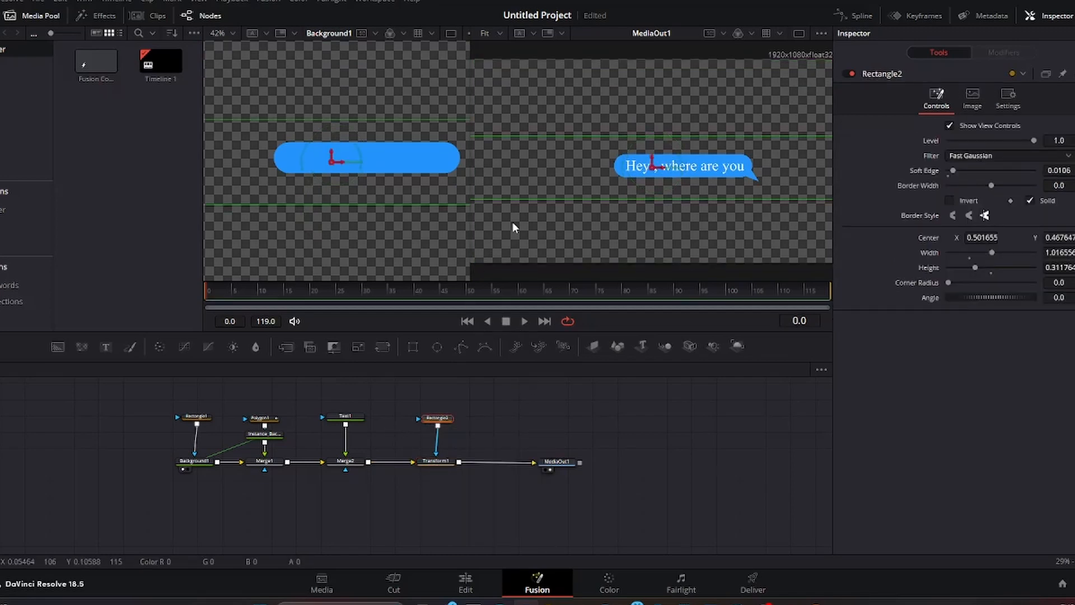
pyautogui.click(797, 34)
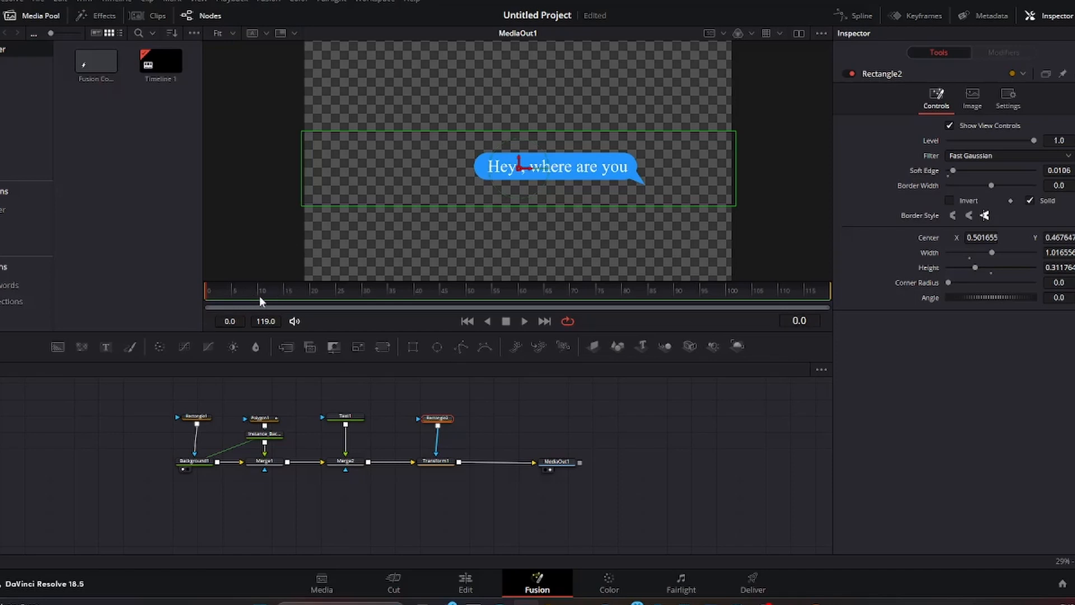
pyautogui.click(435, 461)
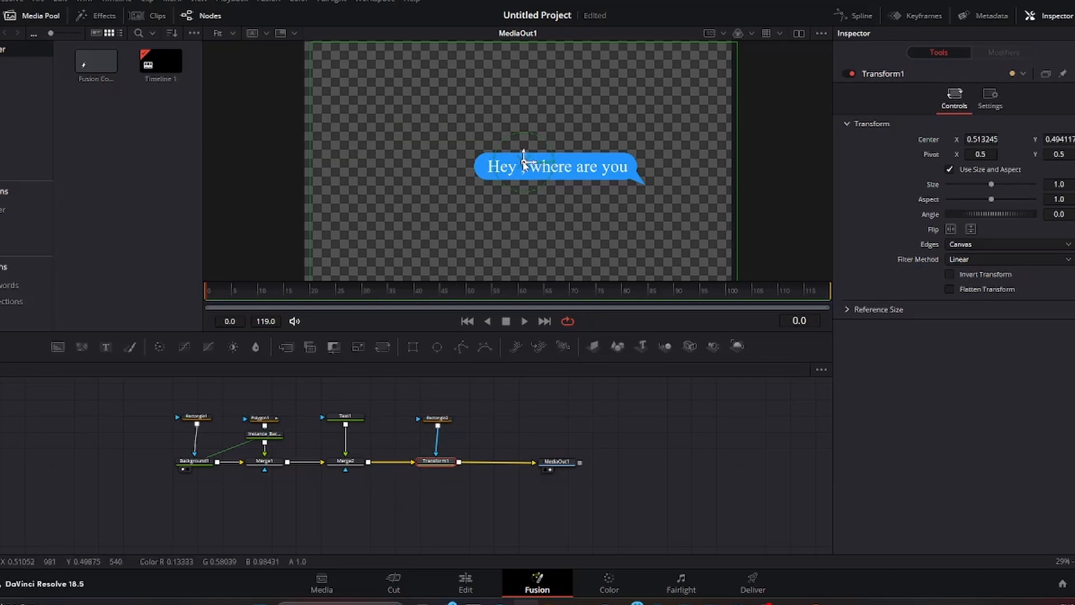
pyautogui.moveTo(524, 164); pyautogui.dragTo(526, 238)
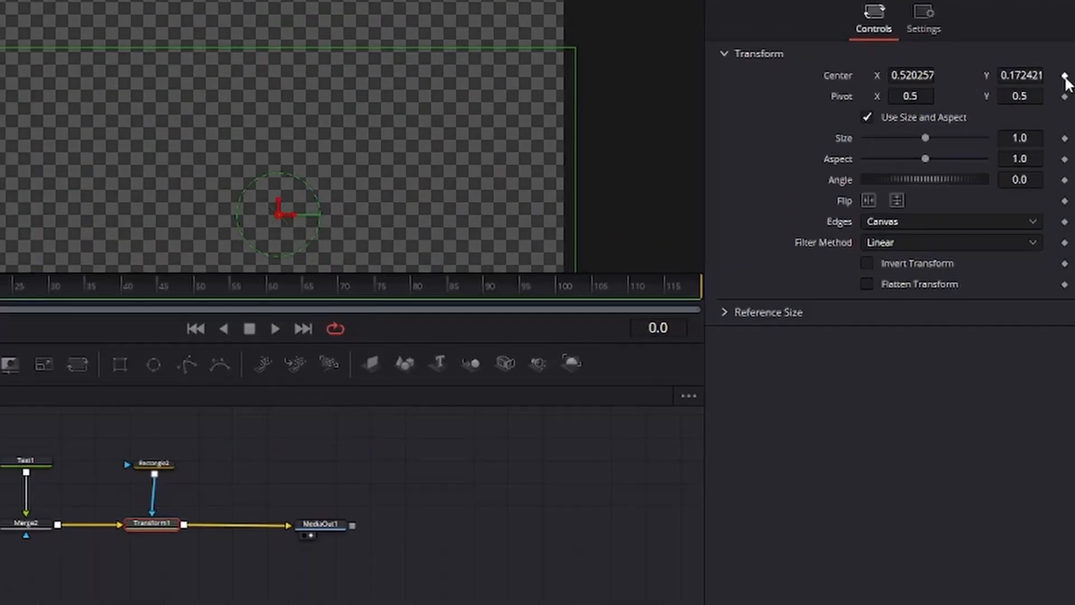
pyautogui.click(1065, 76)
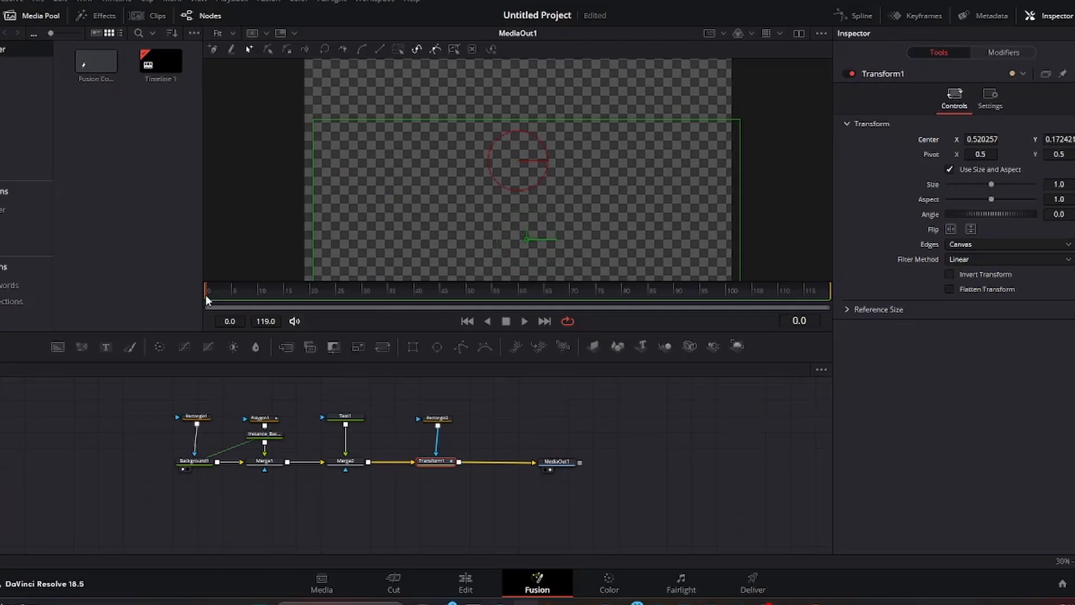
# At frame 13, raise Transform1's center to about Y 0.467 to create the second keyframe, and save the project
pyautogui.moveTo(209, 295); pyautogui.dragTo(271, 294)
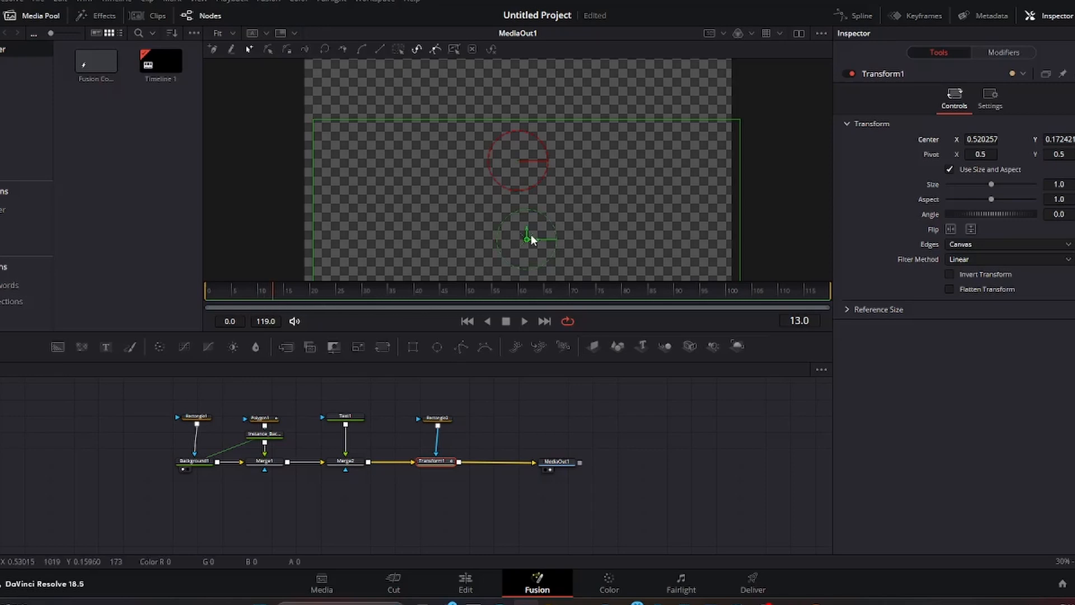
pyautogui.moveTo(526, 236); pyautogui.dragTo(532, 158)
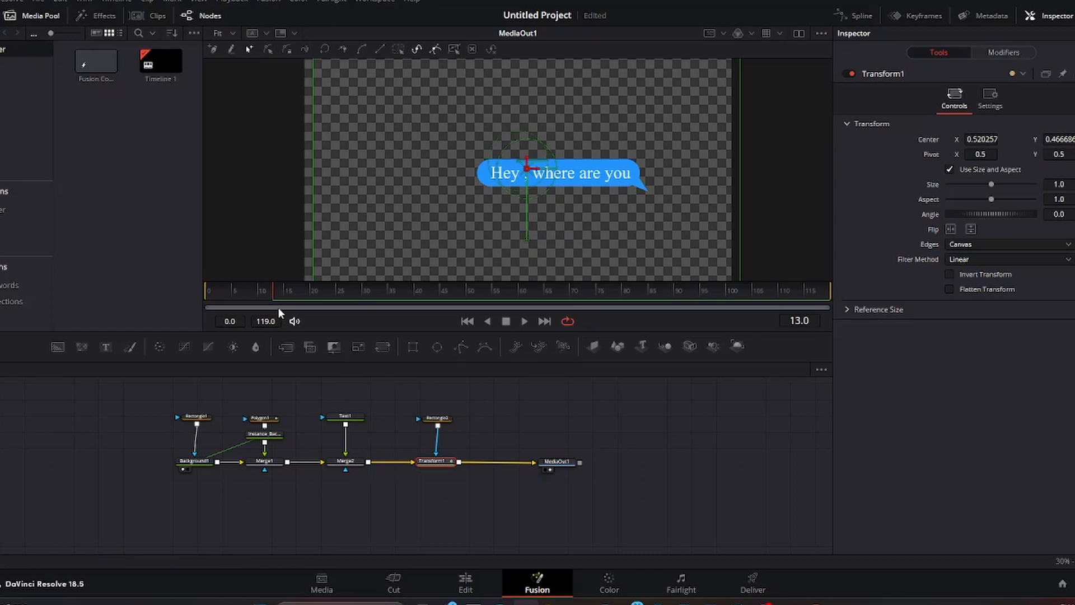
pyautogui.hotkey('ctrl', 's')
# Play the bubble's slide-up animation from frame 0 and park the playhead at frame 19
pyautogui.moveTo(272, 297); pyautogui.dragTo(204, 298)
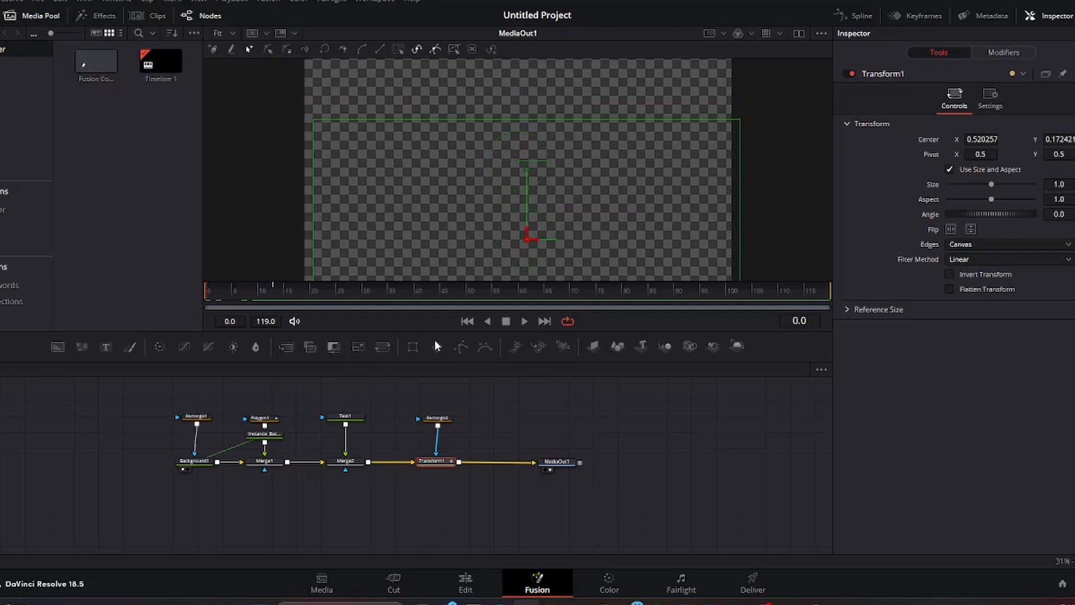
pyautogui.click(484, 432)
pyautogui.click(524, 321)
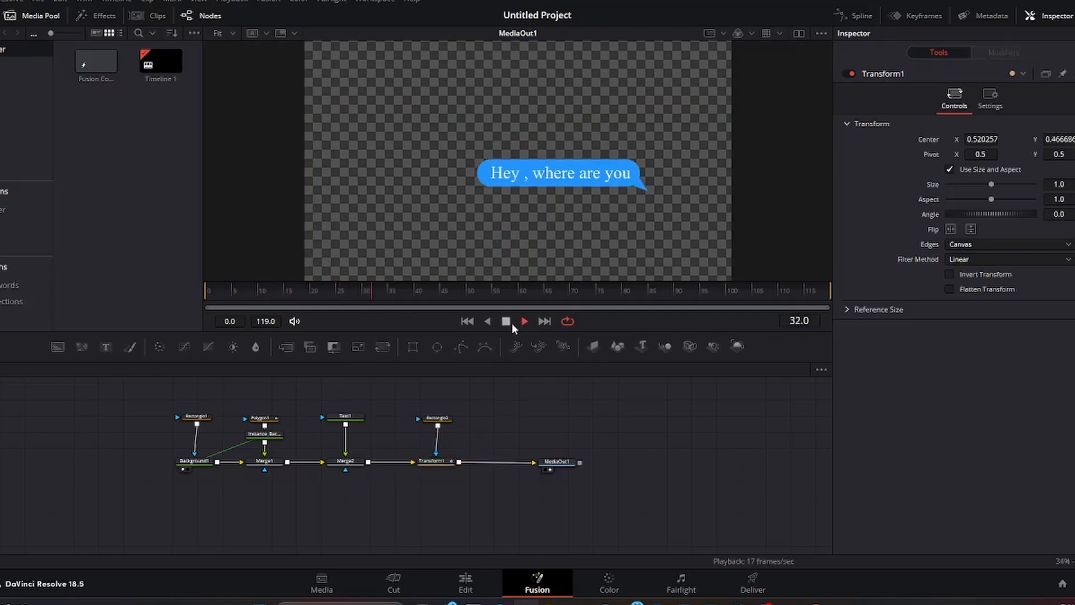
pyautogui.click(511, 323)
pyautogui.moveTo(406, 294); pyautogui.dragTo(304, 294)
# Bring the owl JPG from the wallpapers_&_background folder into the node graph and rename its node owl
pyautogui.click(546, 598)
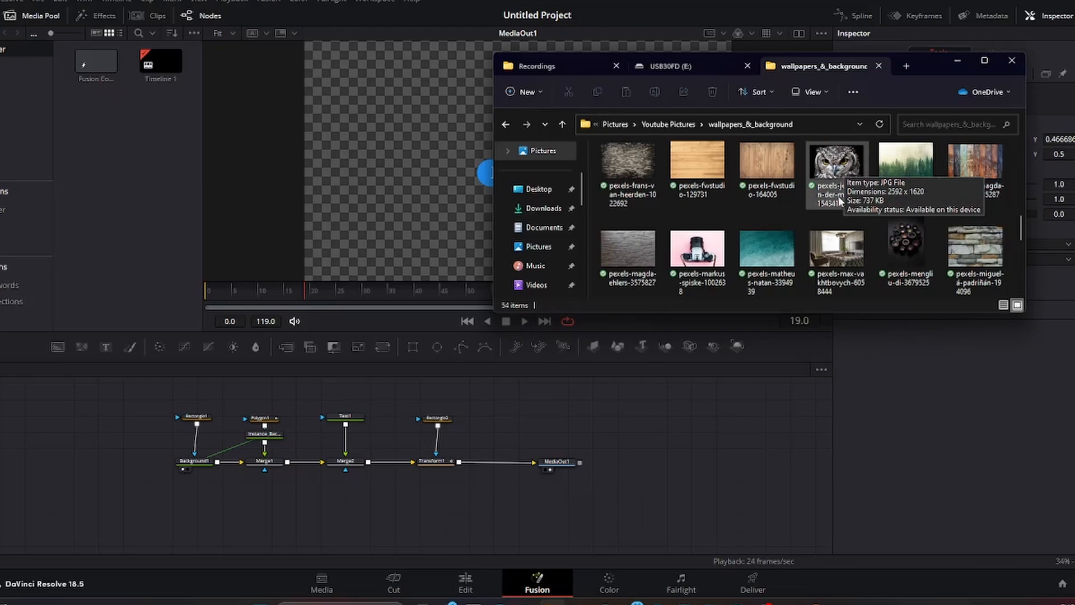
pyautogui.moveTo(840, 200); pyautogui.dragTo(391, 430)
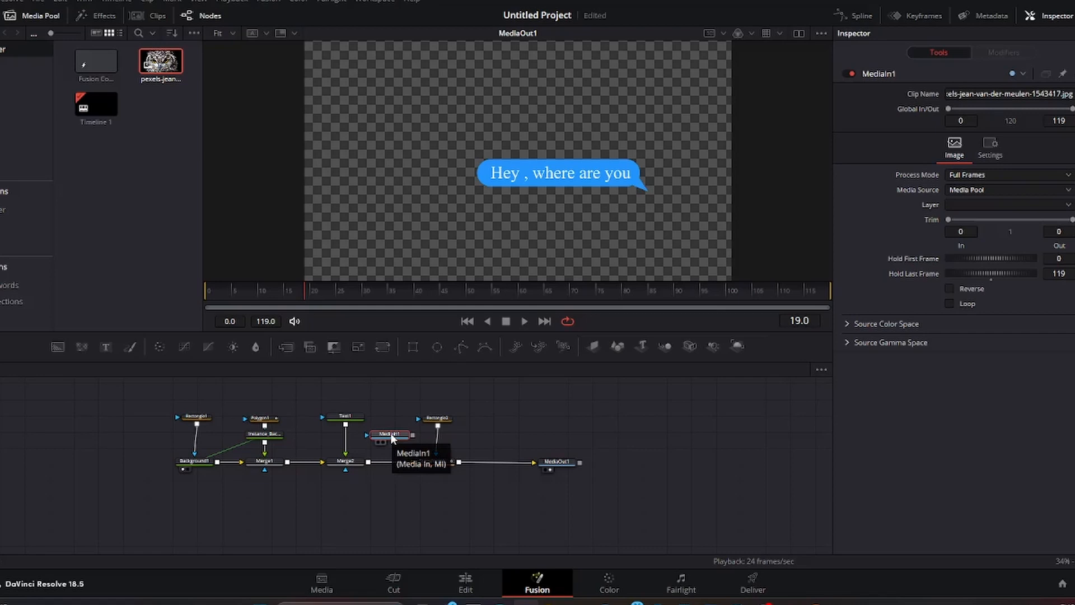
pyautogui.press('F2')
pyautogui.write('owl')
pyautogui.click(593, 295)
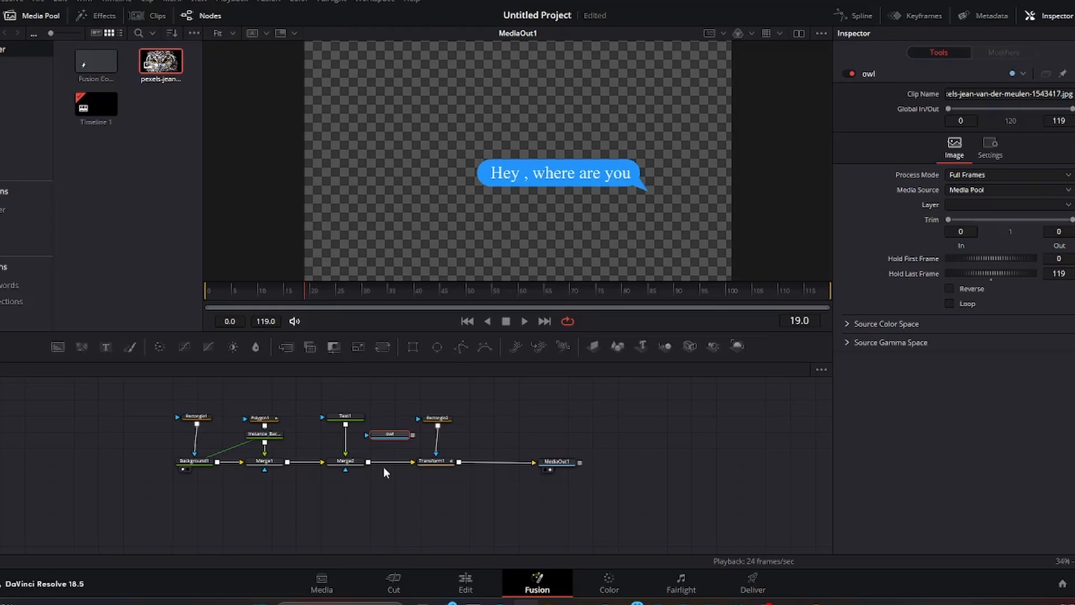
# Merge the owl node over Merge2's output and mask that merge with a circle about 0.091 wide at X 0.842, Y 0.478
pyautogui.moveTo(390, 434); pyautogui.dragTo(400, 415)
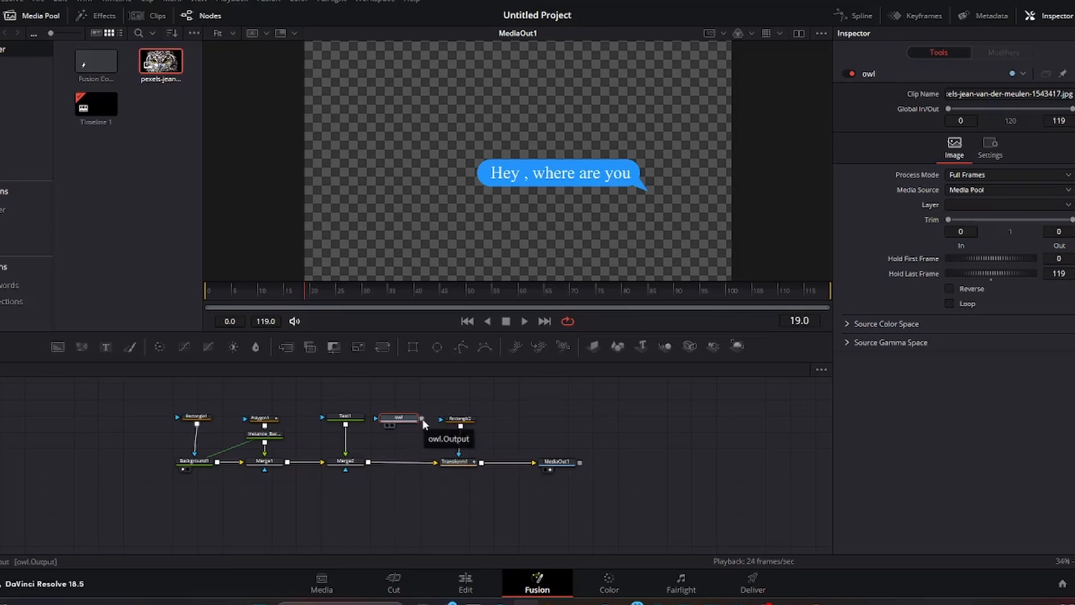
pyautogui.moveTo(422, 419); pyautogui.dragTo(368, 463)
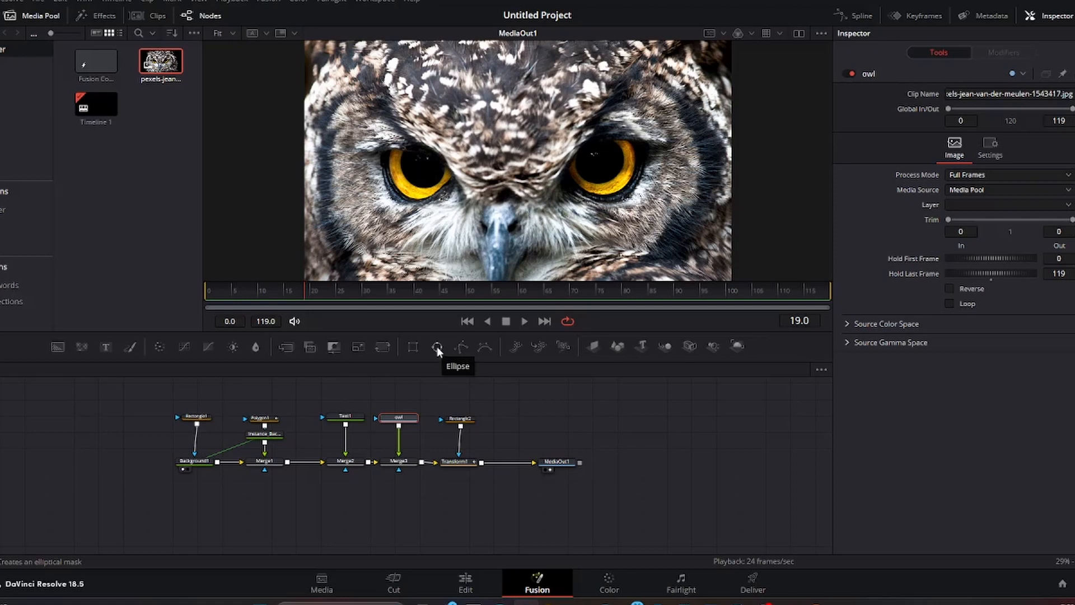
pyautogui.moveTo(437, 347); pyautogui.dragTo(399, 470)
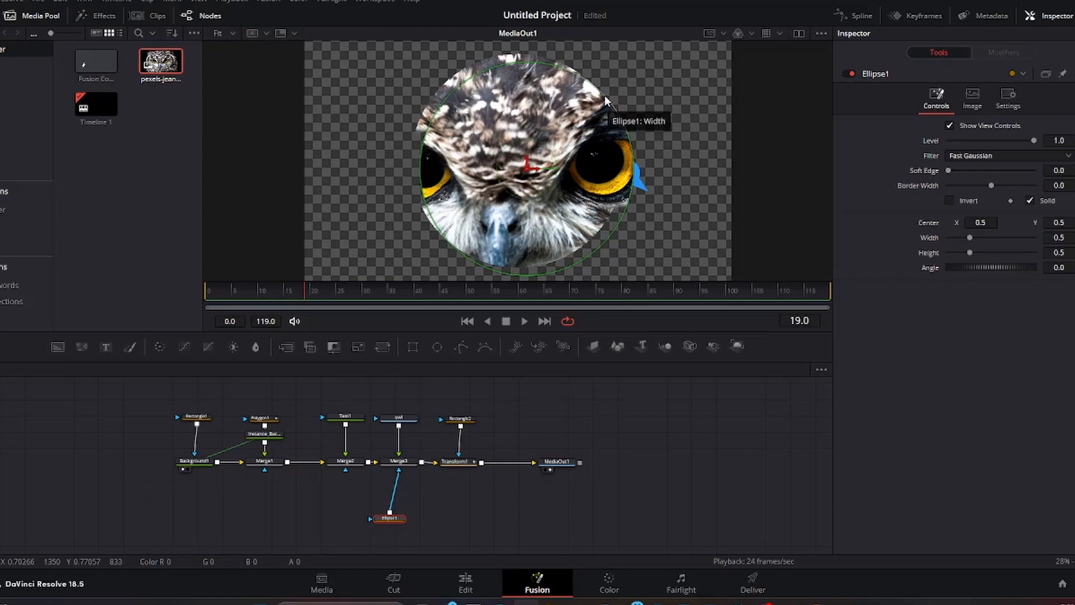
pyautogui.moveTo(604, 95); pyautogui.dragTo(556, 166)
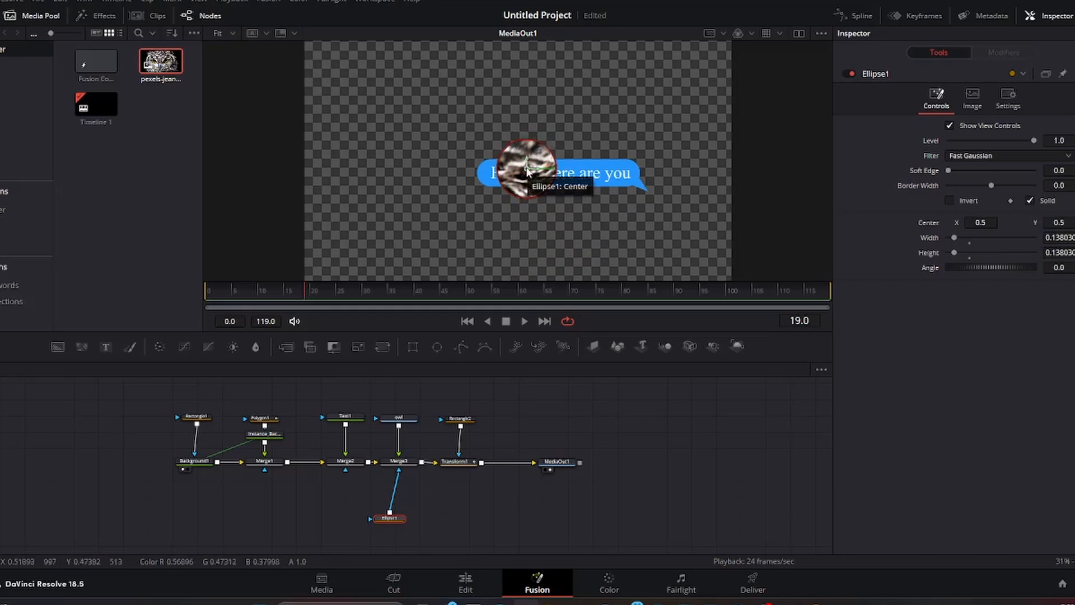
pyautogui.moveTo(527, 171); pyautogui.dragTo(660, 166)
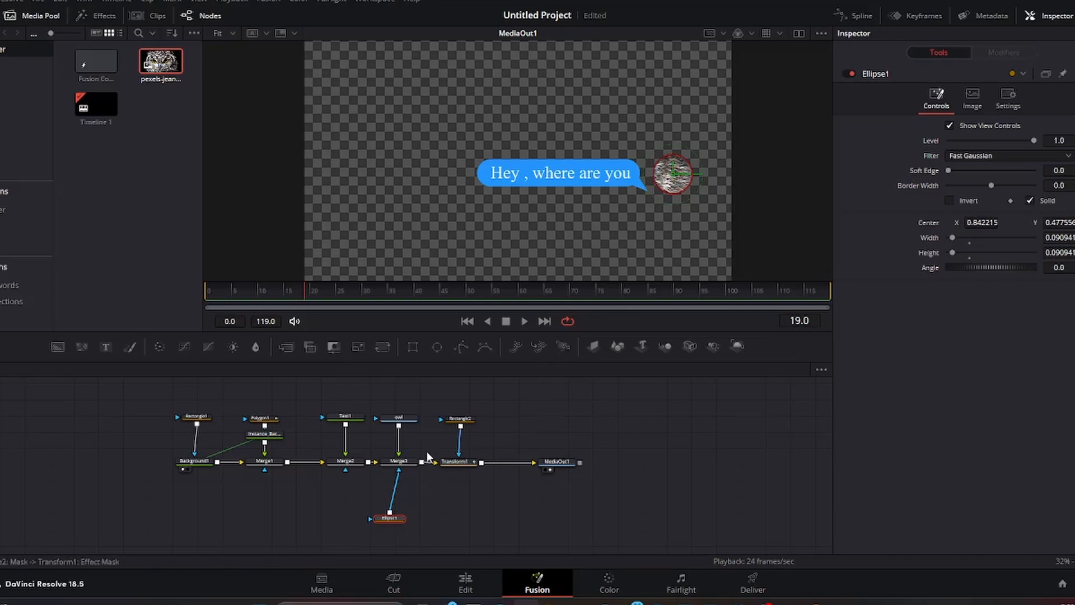
# Add a Transform after the owl node with size about 0.14 and center about X 0.756, Y 0.482, fitting the face inside the circle
pyautogui.click(401, 417)
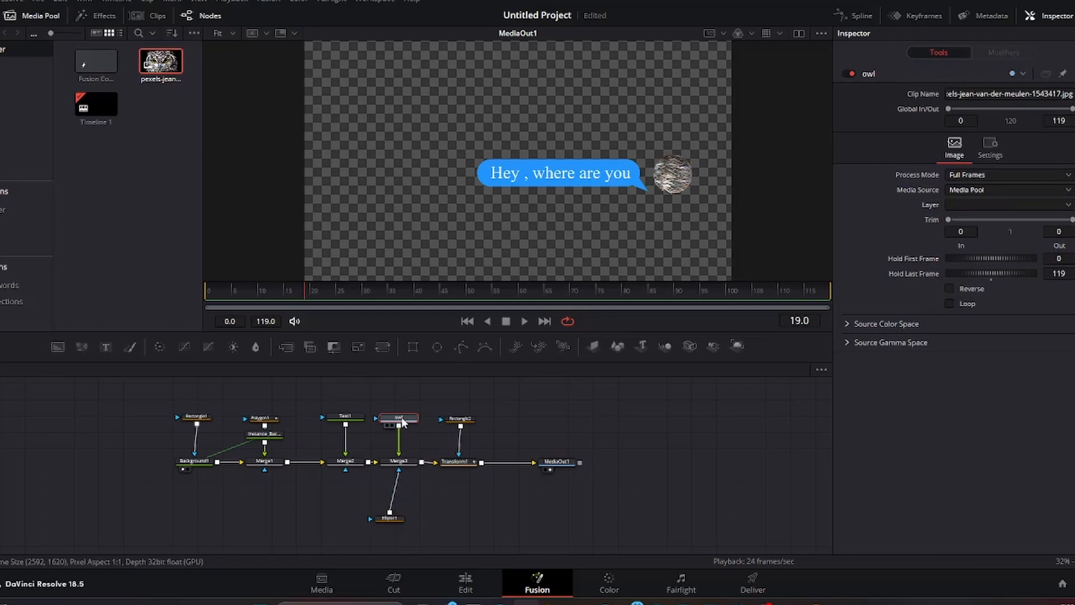
pyautogui.click(381, 348)
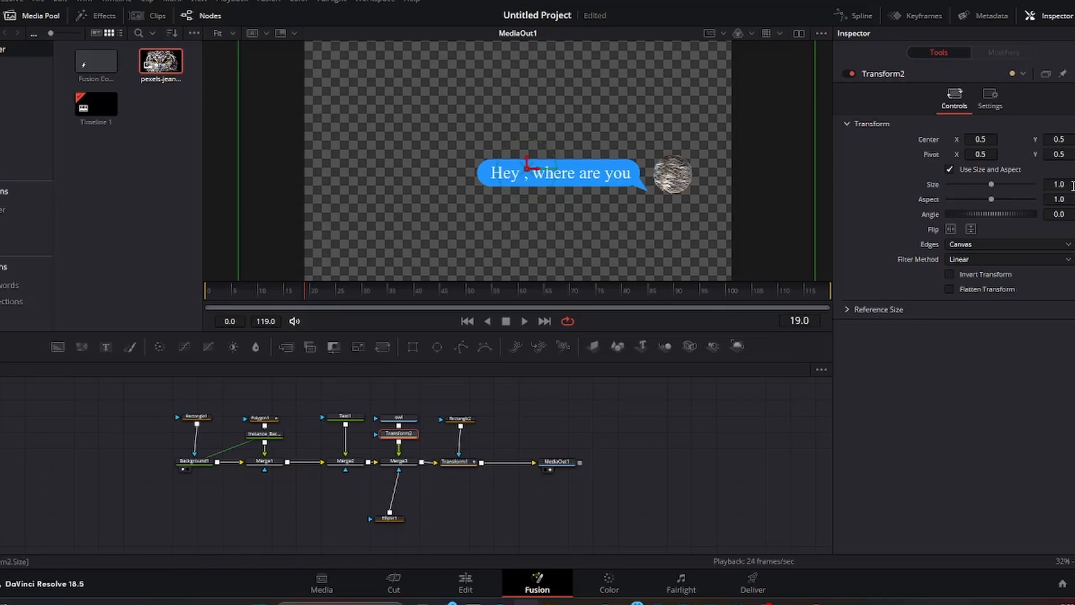
pyautogui.moveTo(1067, 184); pyautogui.dragTo(1024, 184)
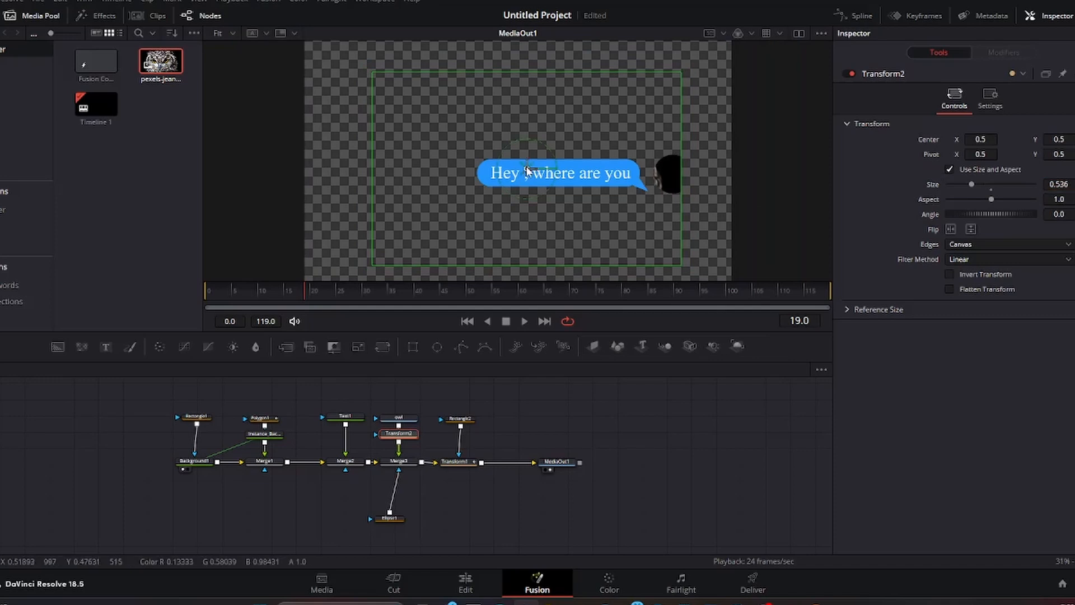
pyautogui.moveTo(529, 166); pyautogui.dragTo(639, 173)
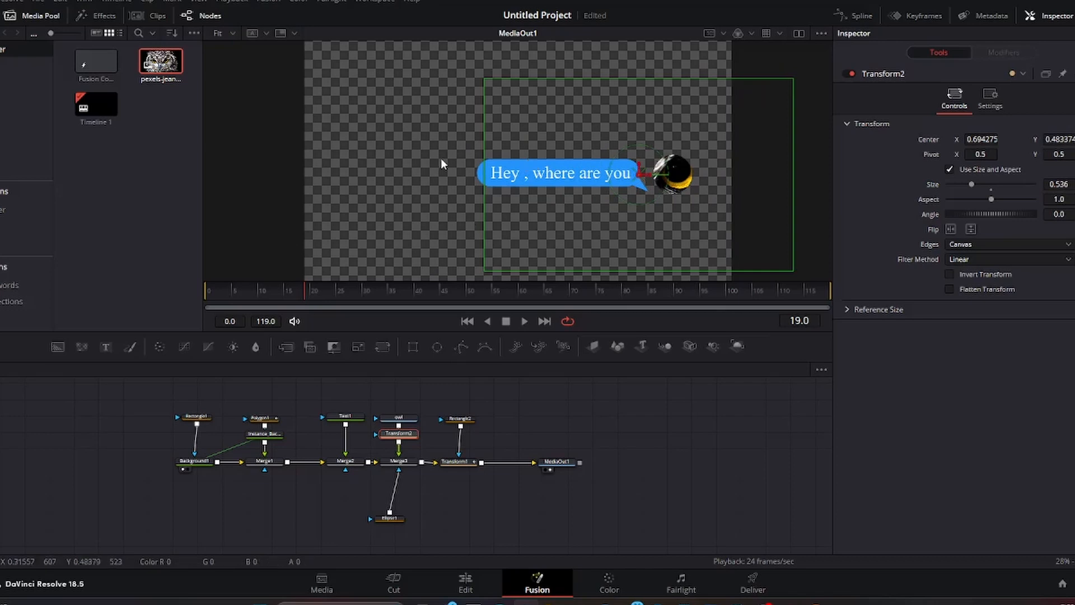
pyautogui.moveTo(486, 78); pyautogui.dragTo(574, 137)
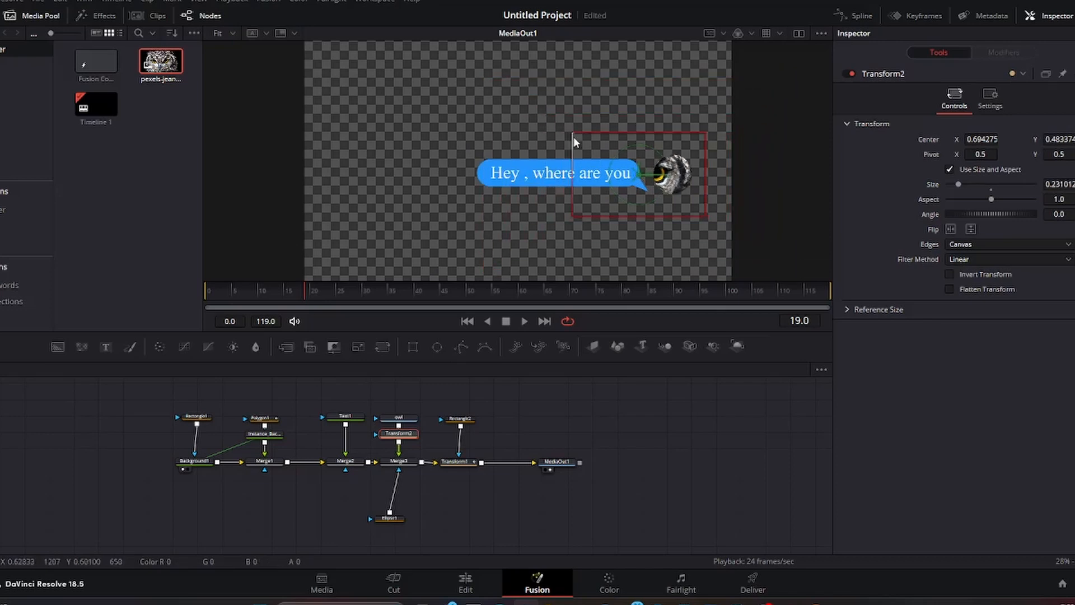
pyautogui.moveTo(638, 174); pyautogui.dragTo(666, 178)
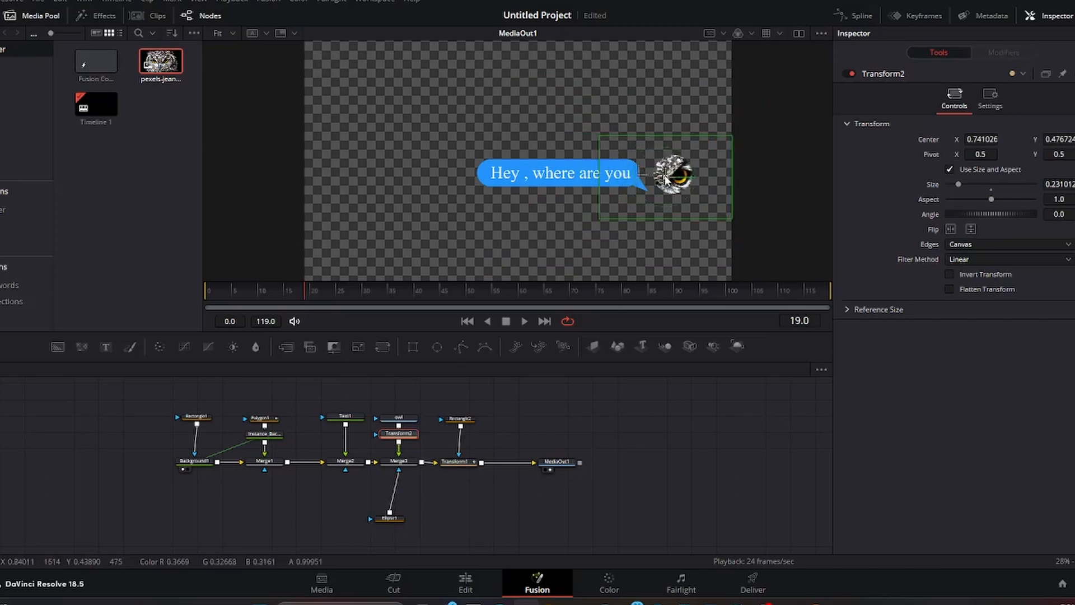
pyautogui.moveTo(599, 138); pyautogui.dragTo(714, 197)
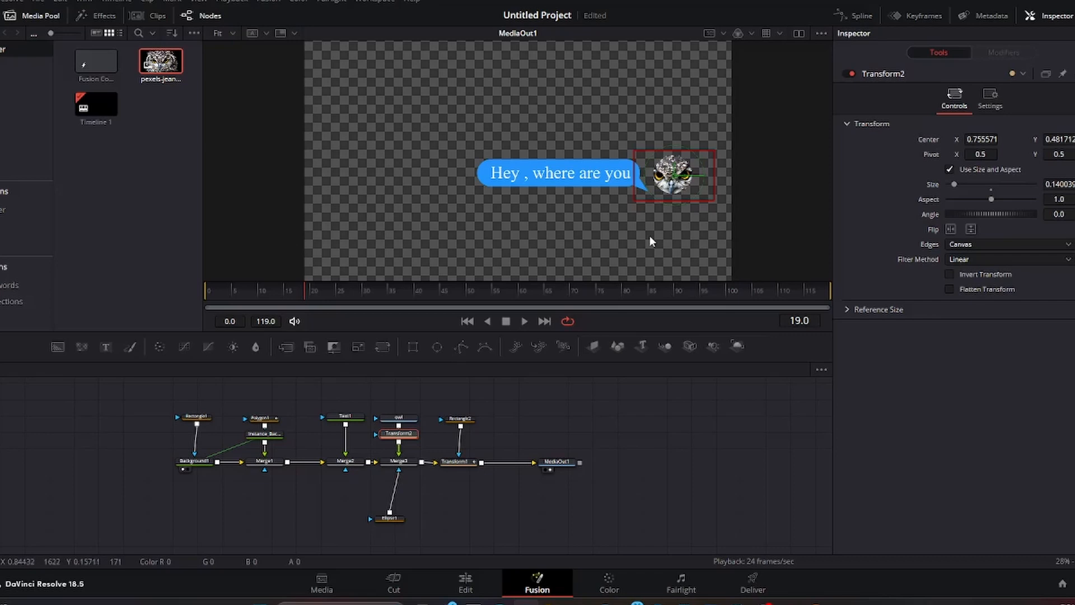
pyautogui.click(348, 397)
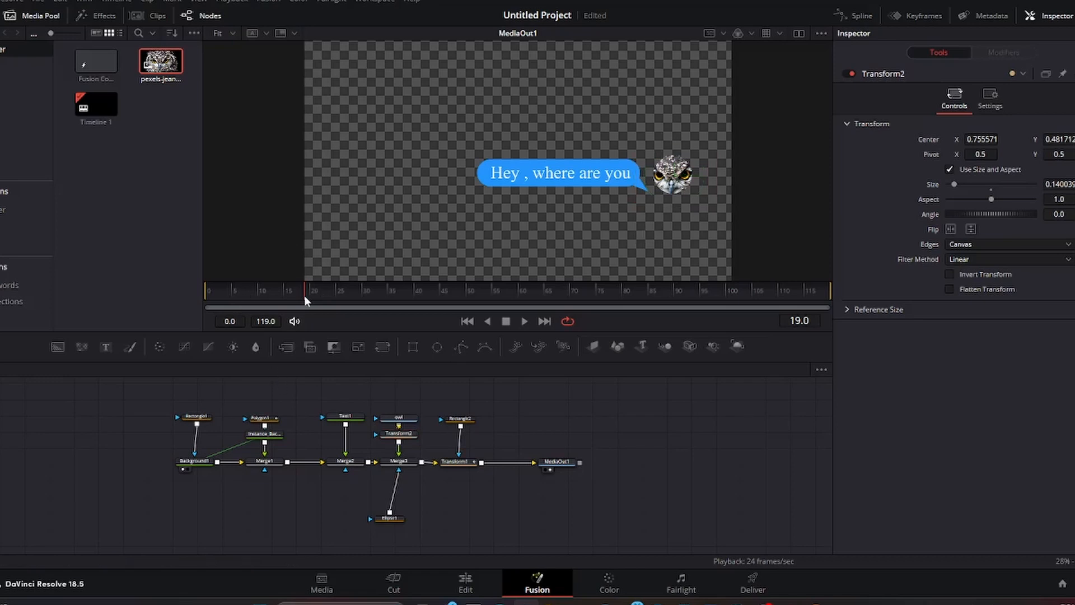
# Play the composition from frame 0 to check the bubble and owl avatar
pyautogui.moveTo(304, 294); pyautogui.dragTo(198, 304)
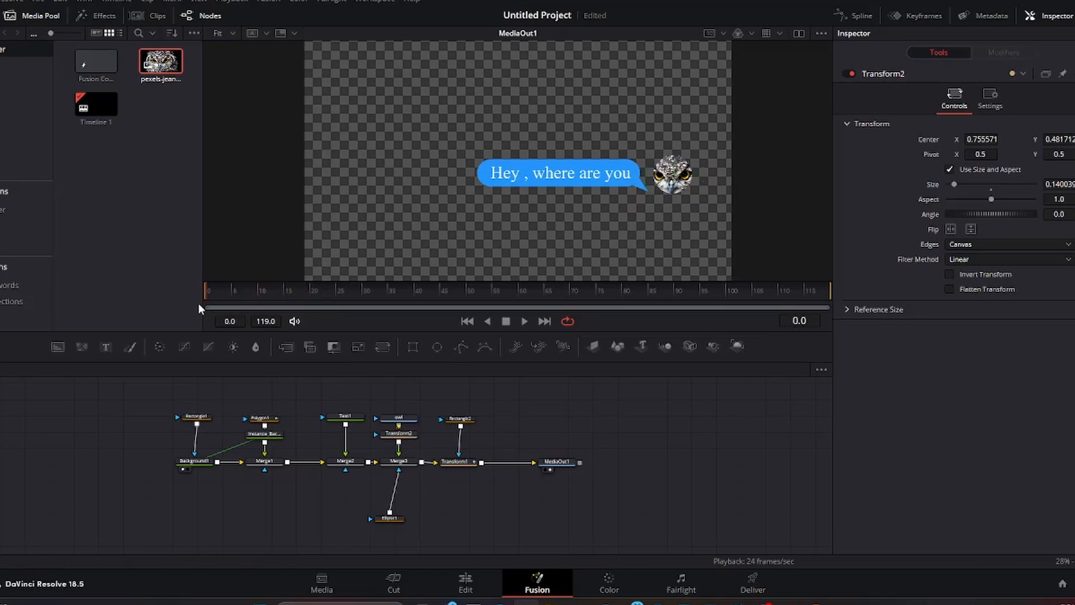
pyautogui.click(525, 325)
pyautogui.click(506, 325)
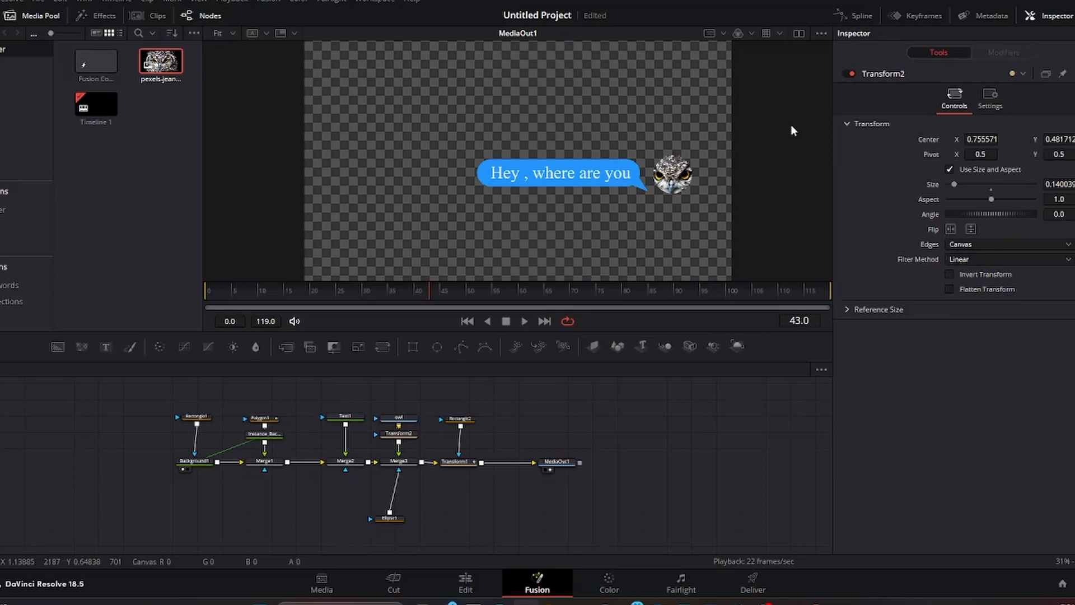
# Display the Polygon1 and Transform1 curves in the Spline editor and fit them to the view
pyautogui.click(858, 16)
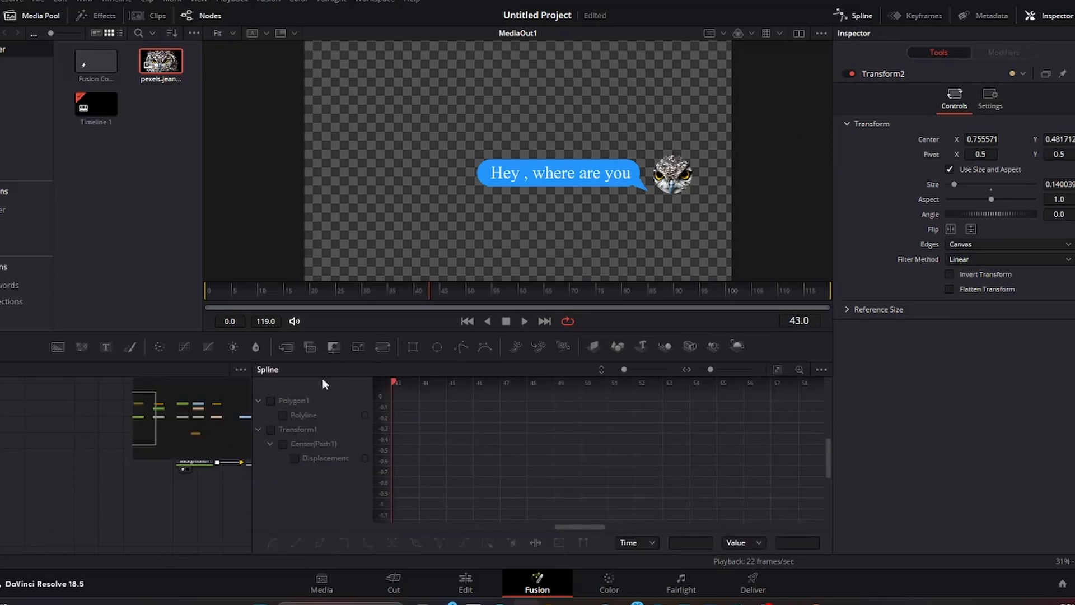
pyautogui.click(272, 401)
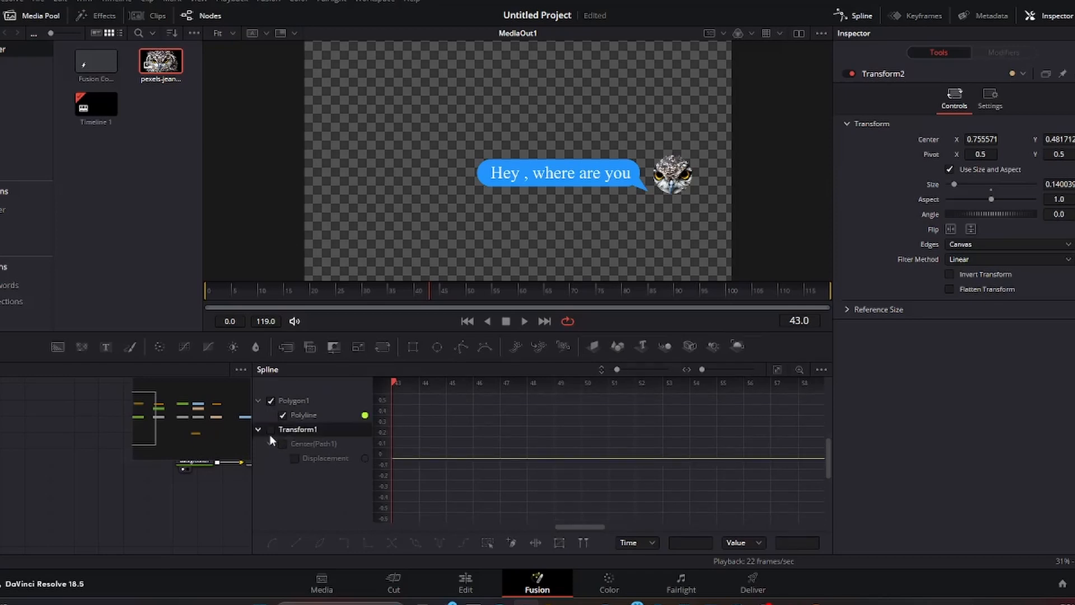
pyautogui.click(271, 429)
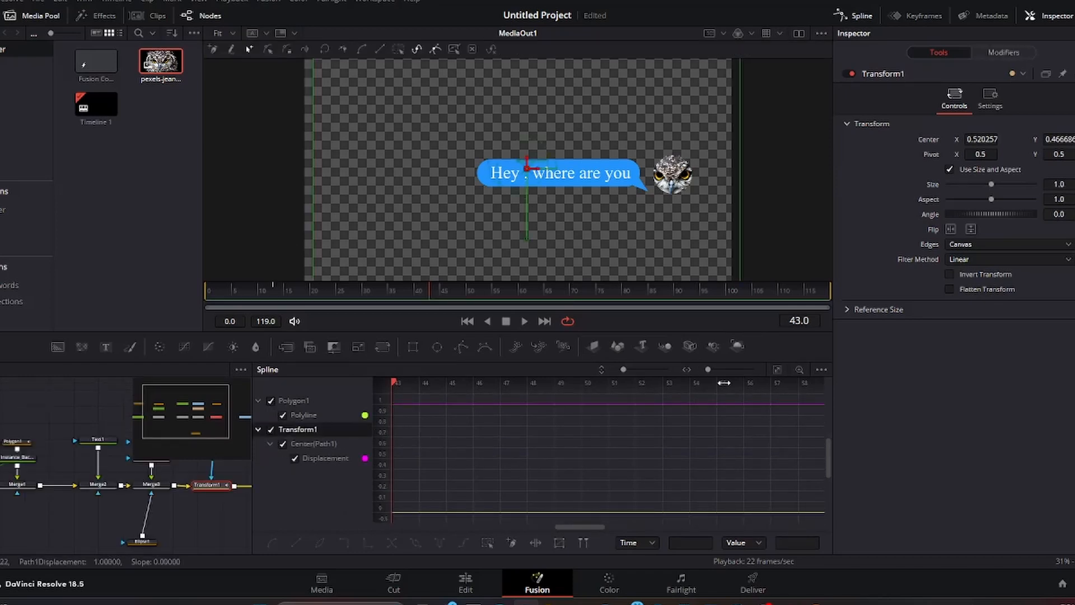
pyautogui.click(777, 370)
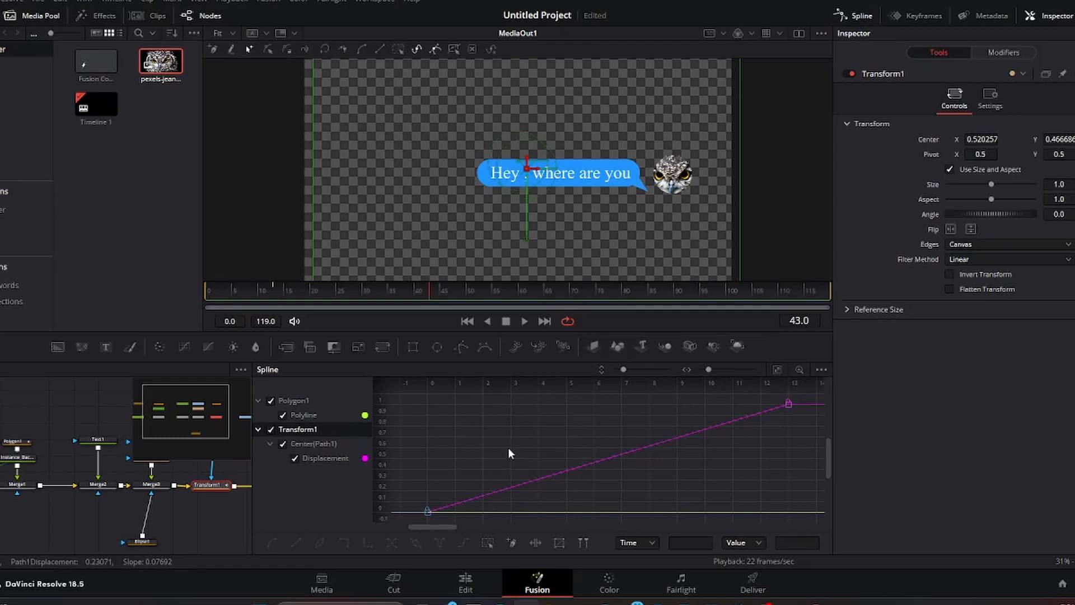
# Smooth the keyframes of Transform1's displacement curve and set its Ease In to 36.1 and Ease Out to 23.8
pyautogui.moveTo(419, 392); pyautogui.dragTo(809, 512)
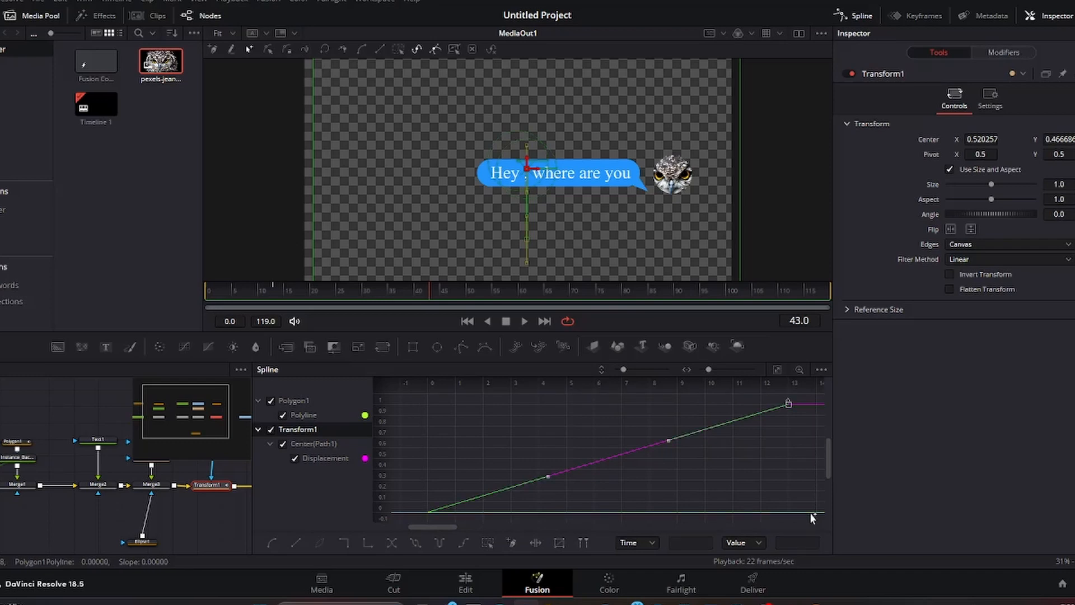
pyautogui.press('s')
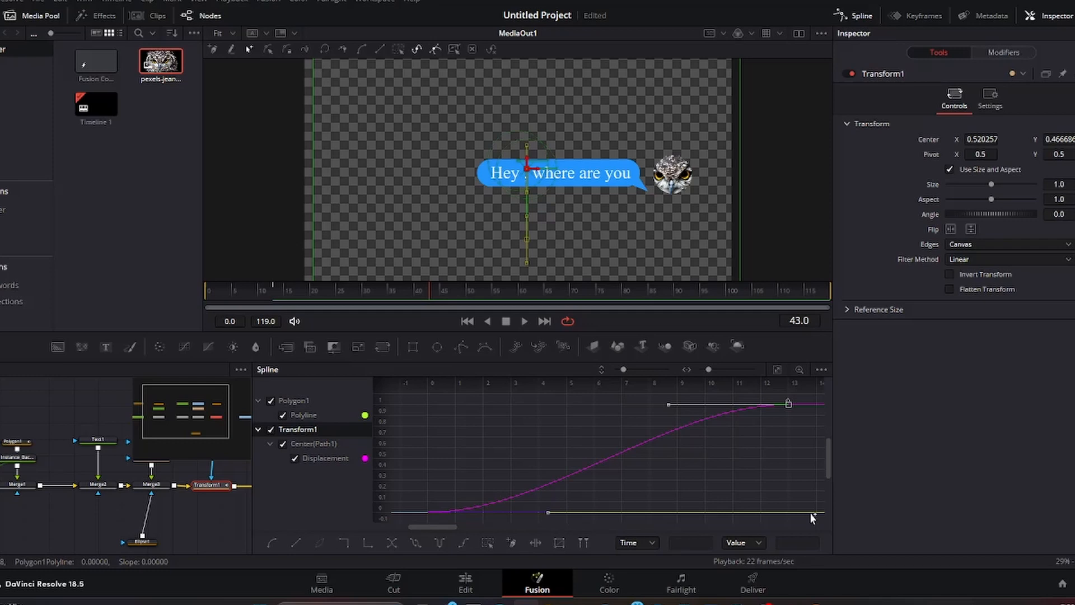
pyautogui.press('t')
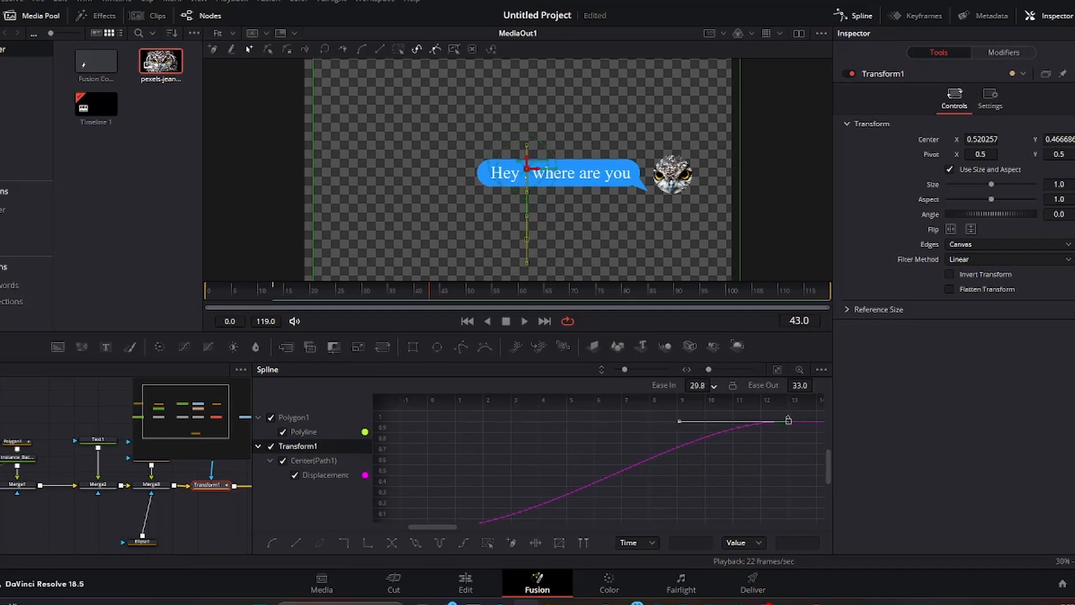
pyautogui.moveTo(697, 385); pyautogui.dragTo(715, 383)
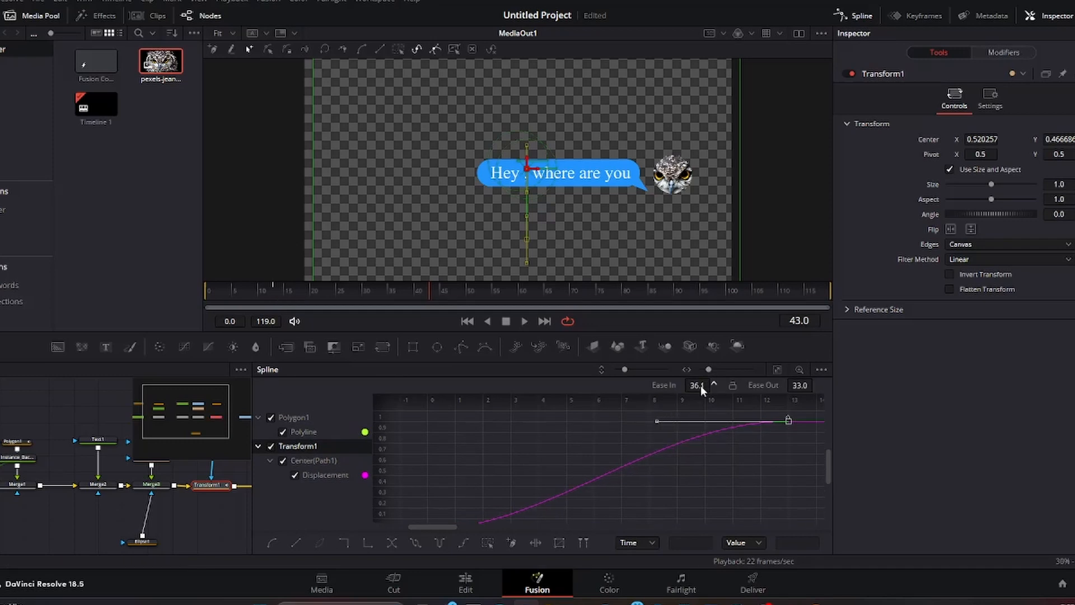
pyautogui.moveTo(803, 387); pyautogui.dragTo(753, 386)
# Play the composition from frame 0 to check the eased slide-up motion
pyautogui.moveTo(429, 294); pyautogui.dragTo(200, 309)
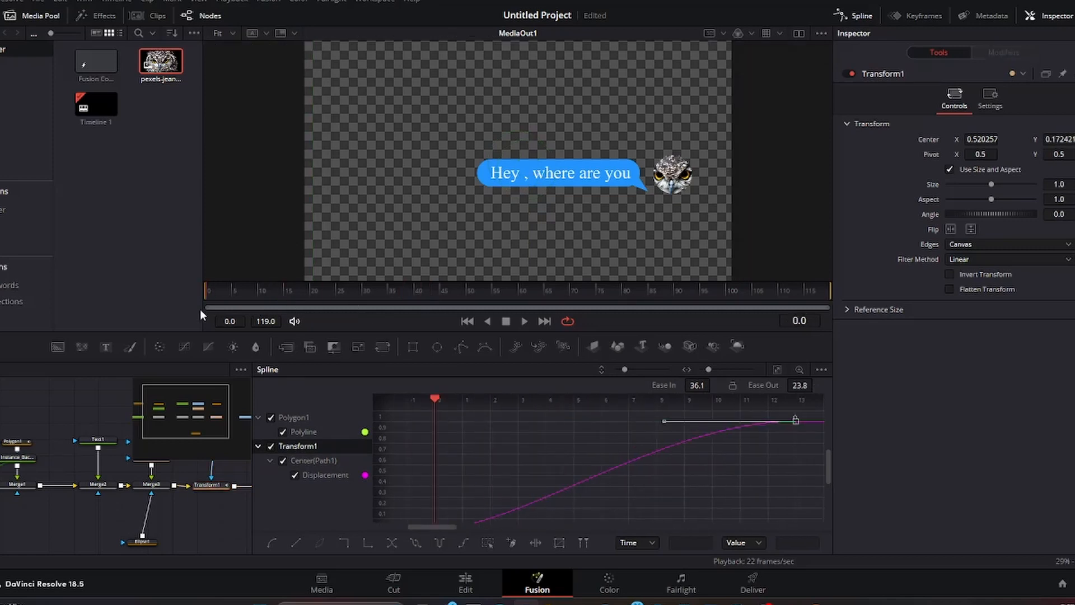
pyautogui.click(526, 323)
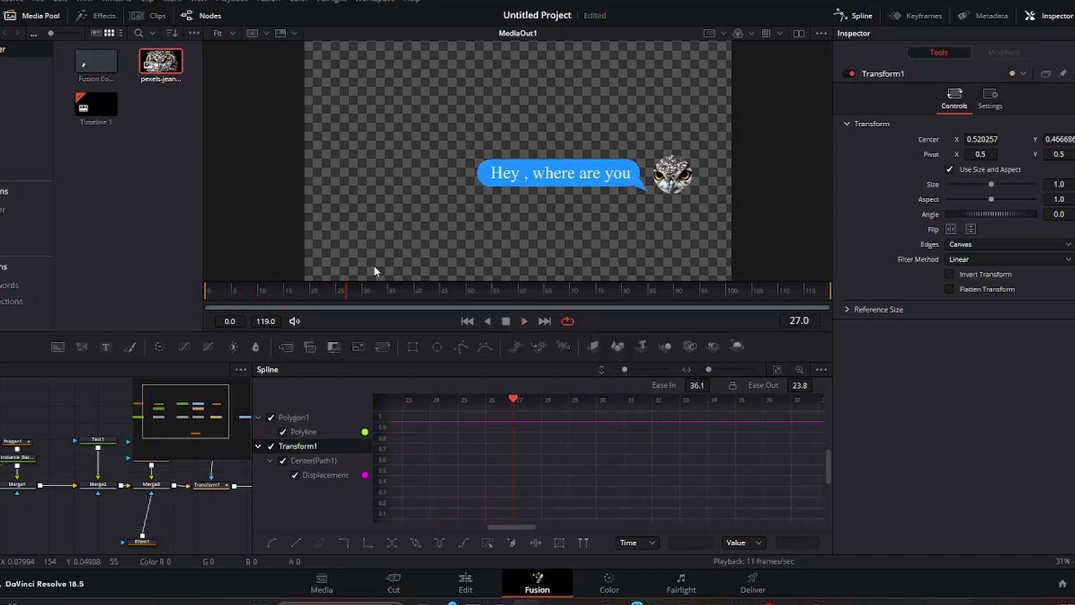
pyautogui.moveTo(344, 297); pyautogui.dragTo(272, 306)
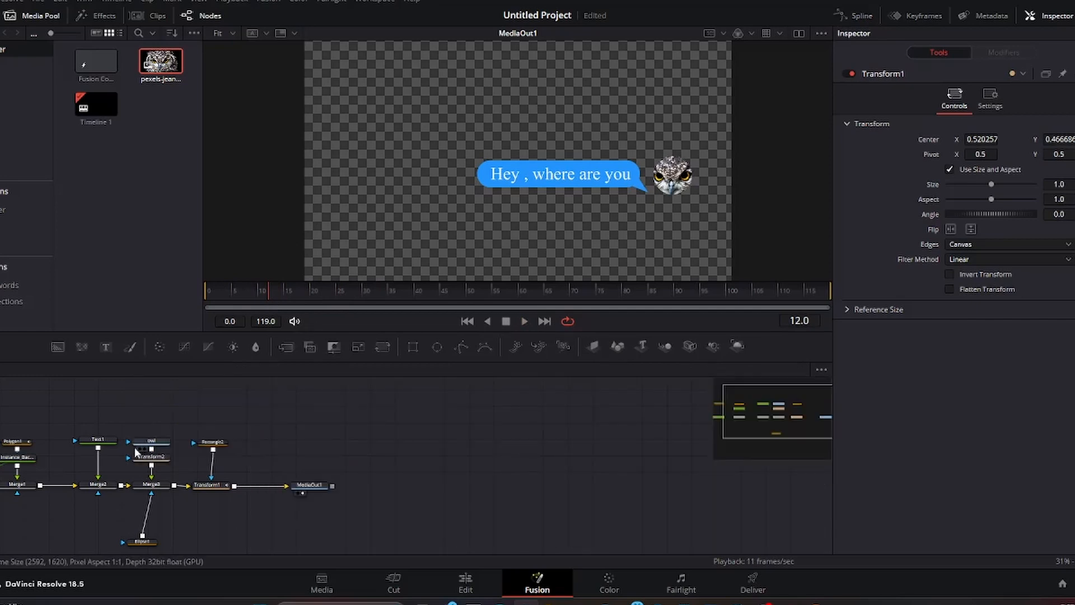
# Keyframe Text1's Write On End at 0.0 on frame 13 and at 1.0 on frame 23
pyautogui.click(98, 441)
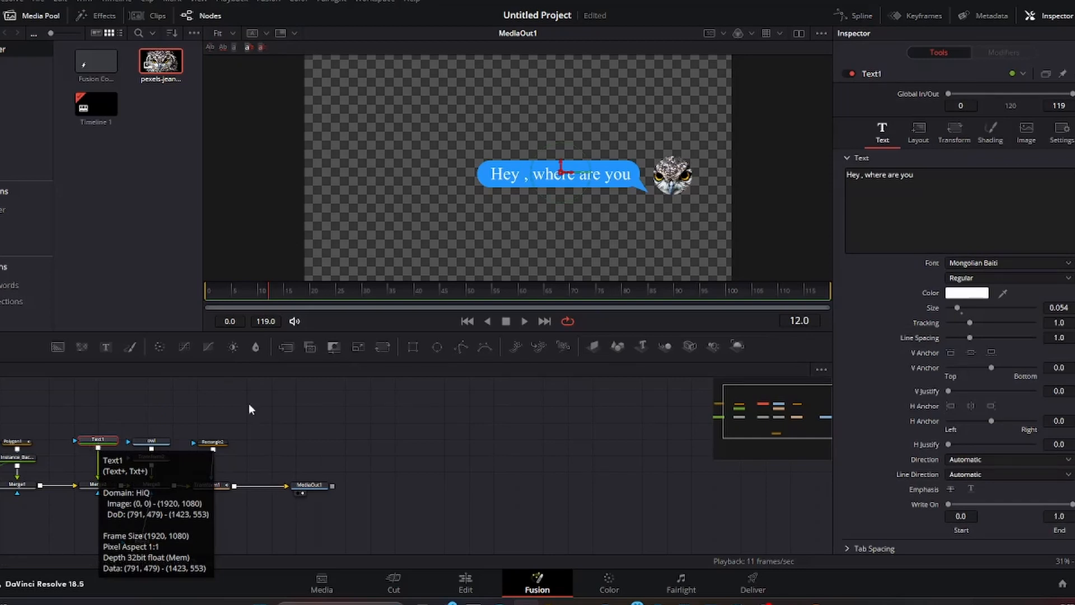
pyautogui.moveTo(271, 298); pyautogui.dragTo(259, 320)
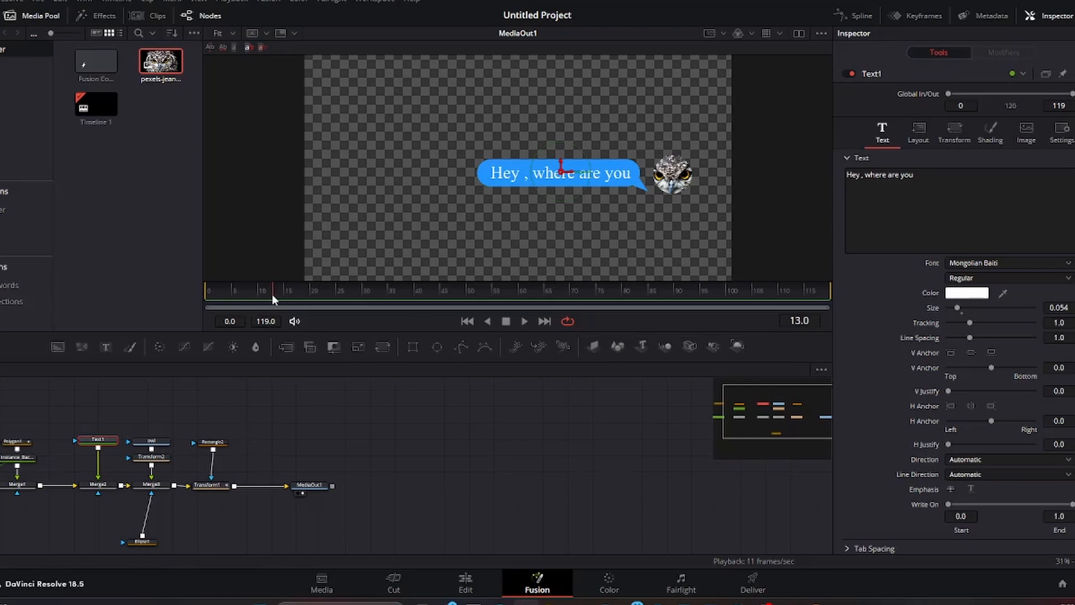
pyautogui.moveTo(1071, 504); pyautogui.dragTo(1070, 504)
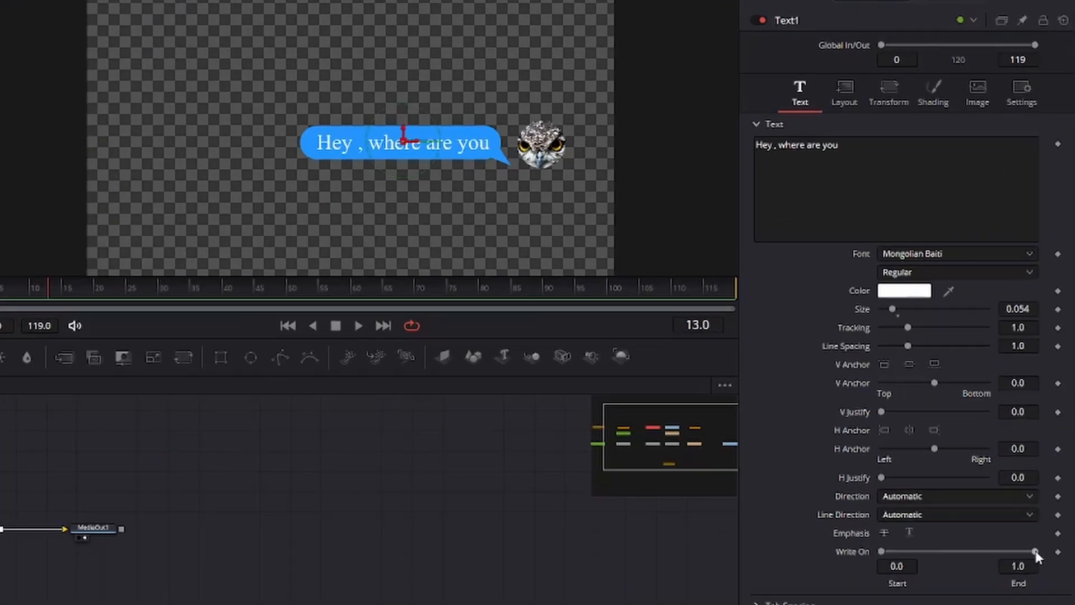
pyautogui.moveTo(1021, 556); pyautogui.dragTo(557, 557)
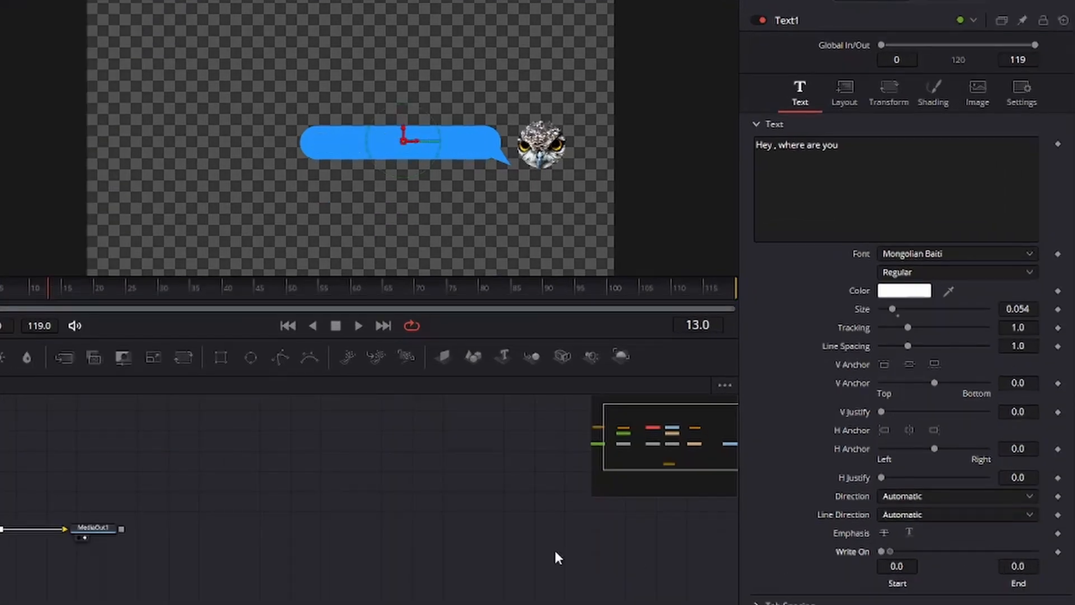
pyautogui.click(1057, 553)
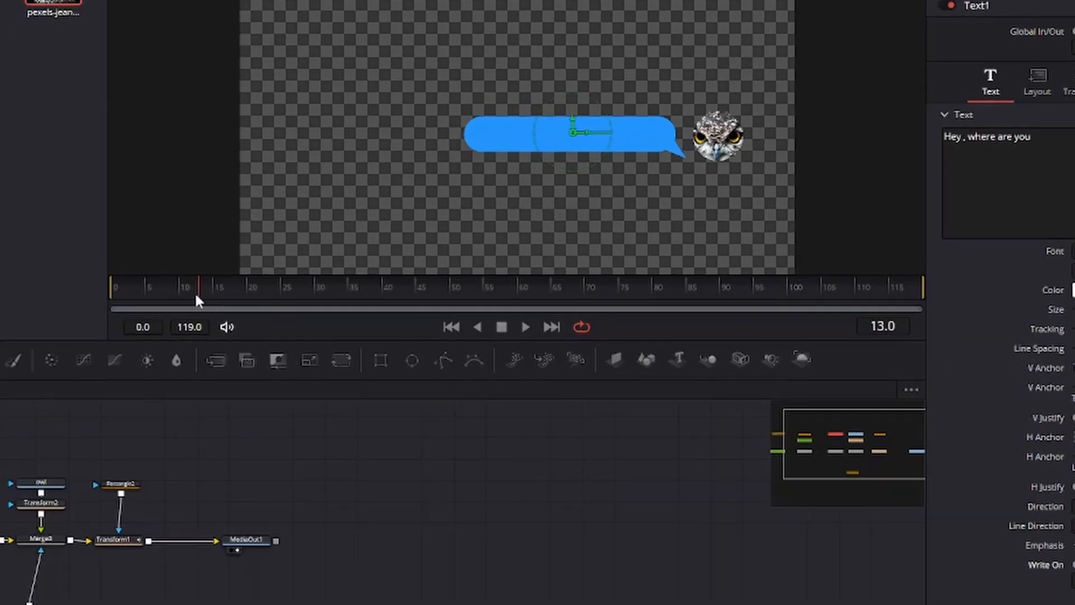
pyautogui.moveTo(203, 298); pyautogui.dragTo(271, 315)
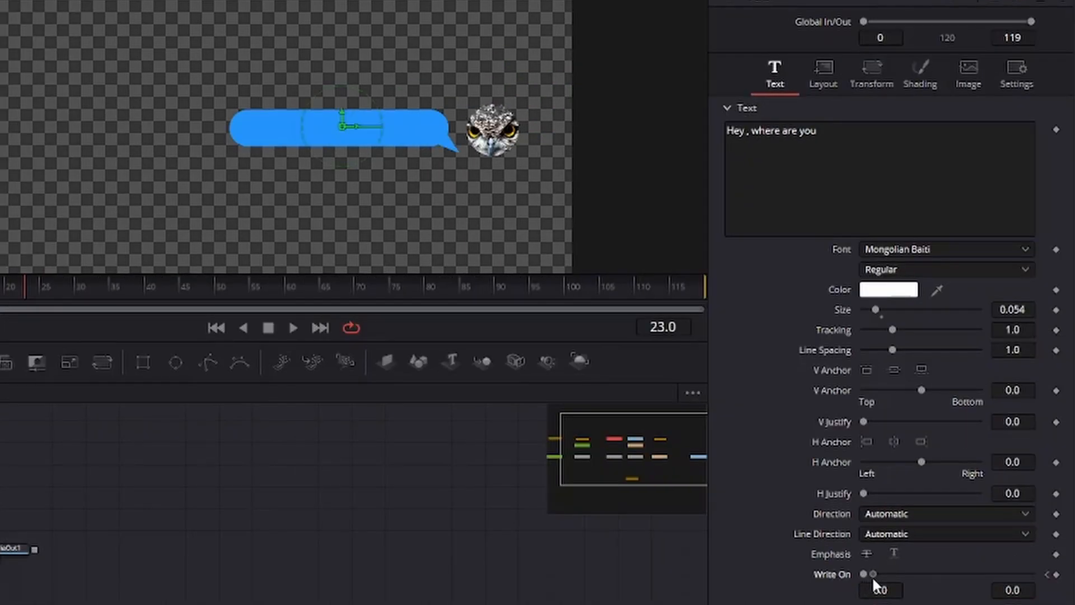
pyautogui.moveTo(872, 578); pyautogui.dragTo(1036, 576)
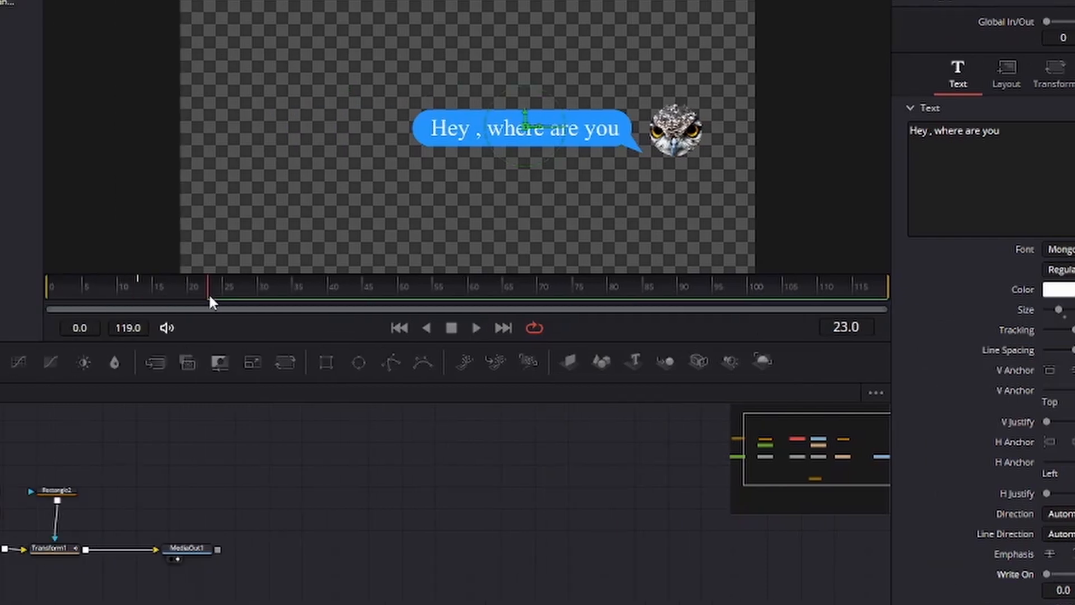
# Scrub through the opening frames to preview the bubble's slide and the text write-on
pyautogui.click(175, 296)
pyautogui.moveTo(175, 298); pyautogui.dragTo(53, 299)
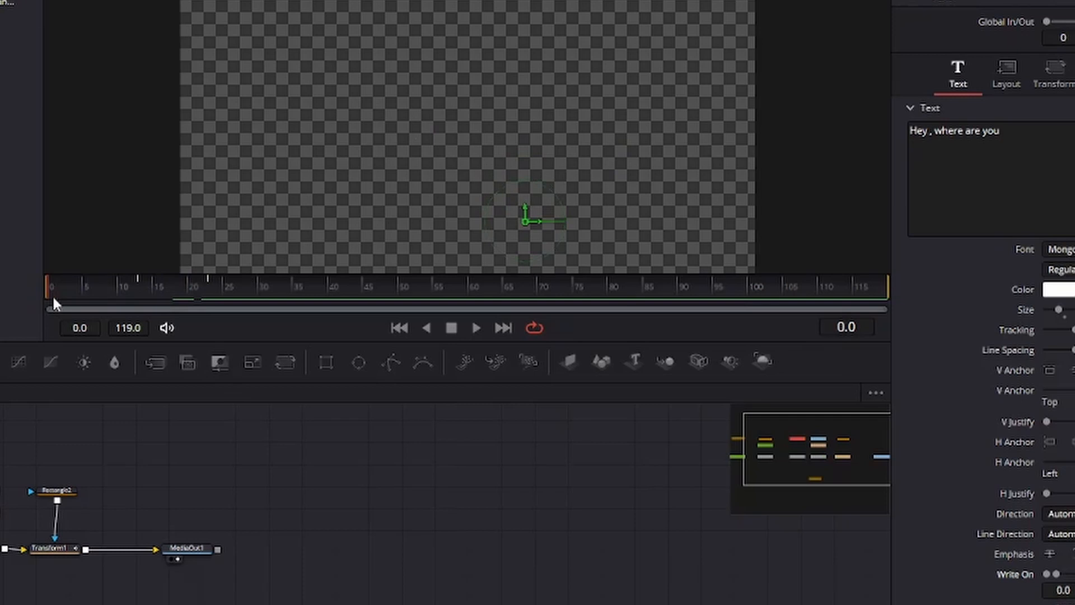
pyautogui.moveTo(53, 299); pyautogui.dragTo(128, 311)
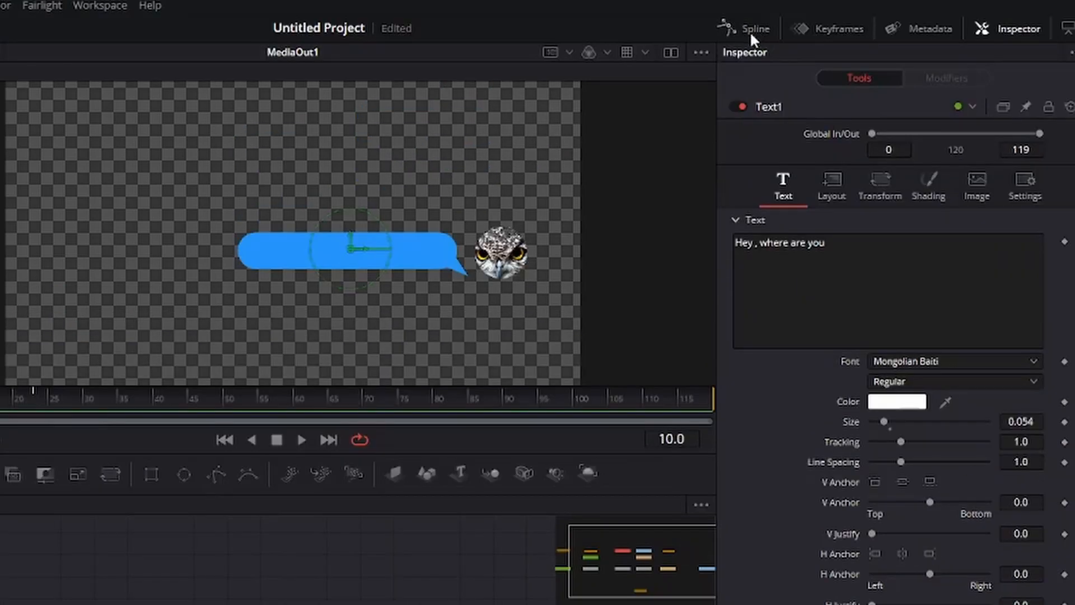
# Display only Text1's Write On curves in the Spline editor, hiding Polygon1 and Transform1, and fit them to the view
pyautogui.click(751, 29)
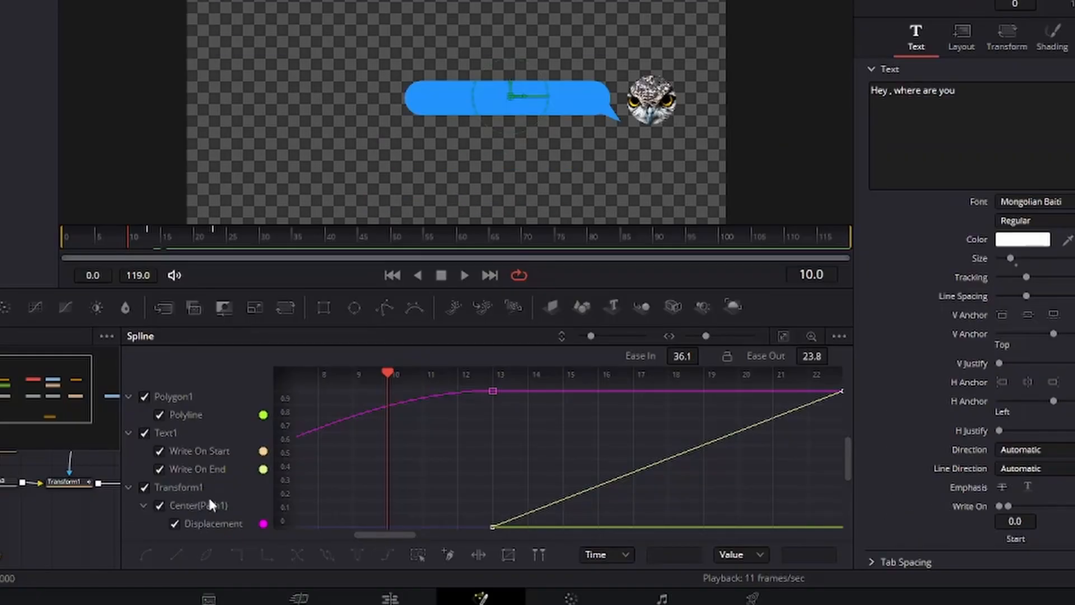
pyautogui.click(144, 396)
pyautogui.click(145, 487)
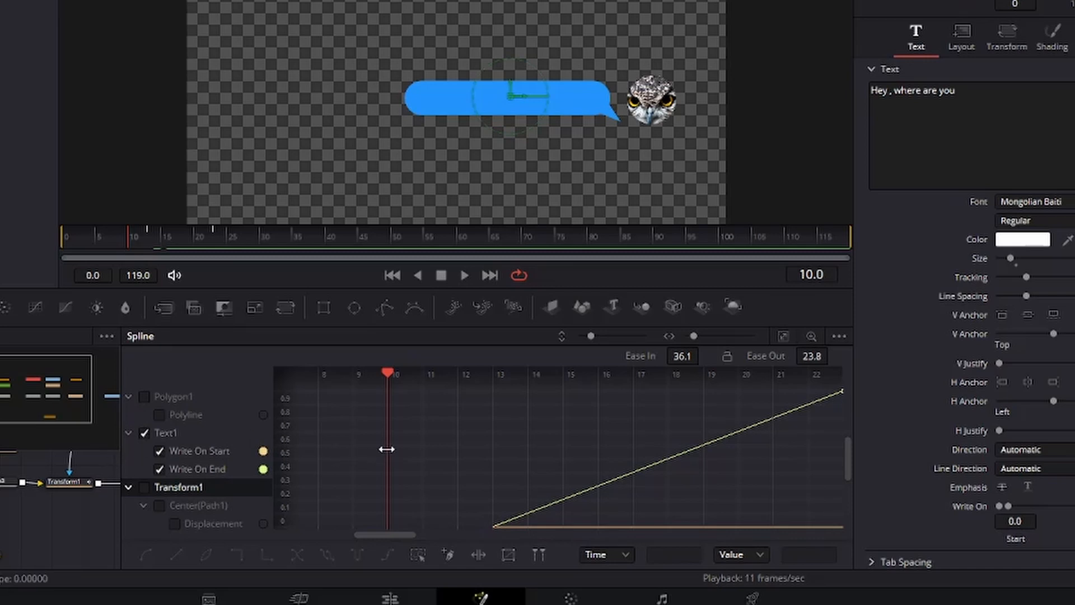
pyautogui.click(781, 336)
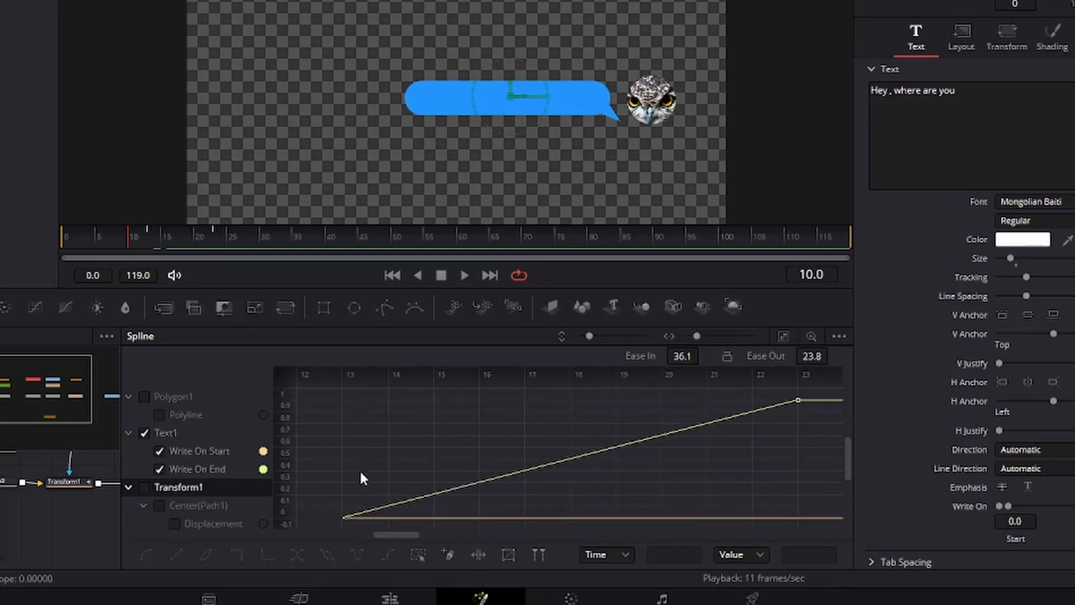
# Smooth Text1's Write On keyframes and lengthen the incoming handle of the Write On End keyframe at frame 23
pyautogui.moveTo(339, 395); pyautogui.dragTo(835, 522)
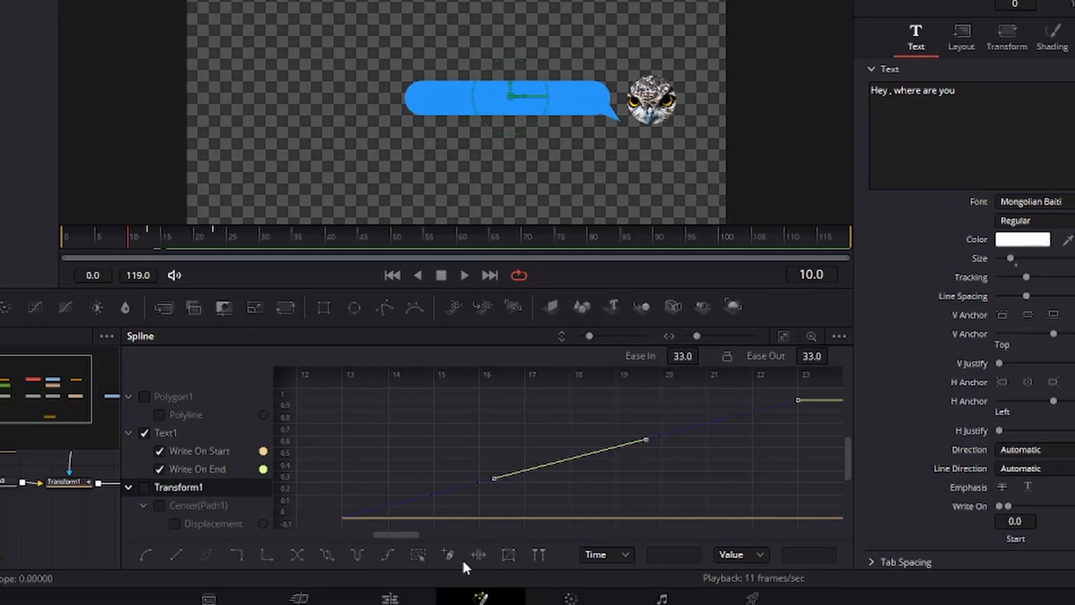
pyautogui.press('s')
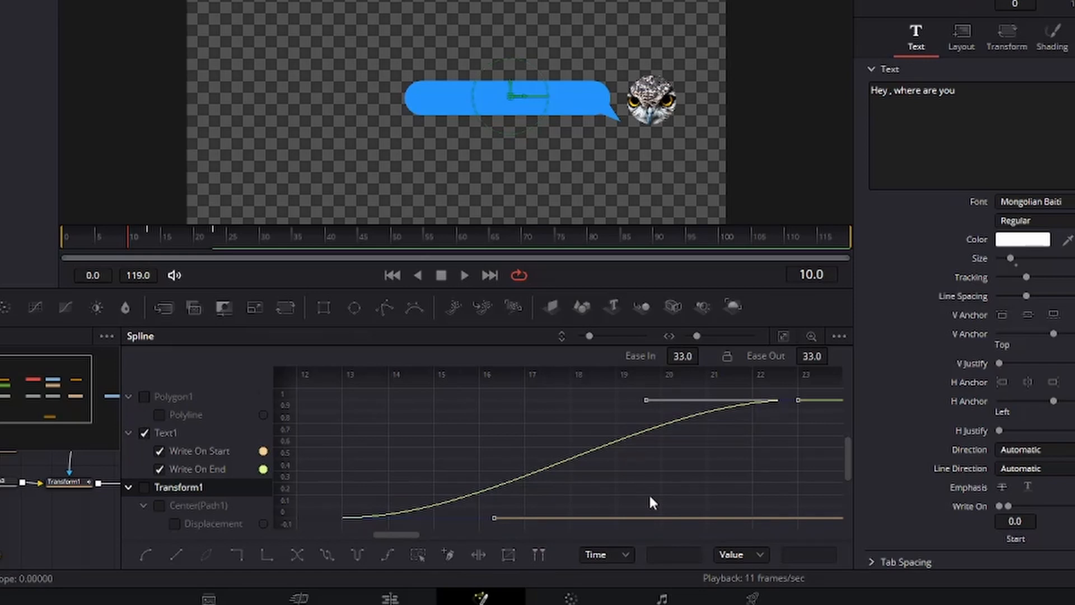
pyautogui.scroll(-1, 650, 497)
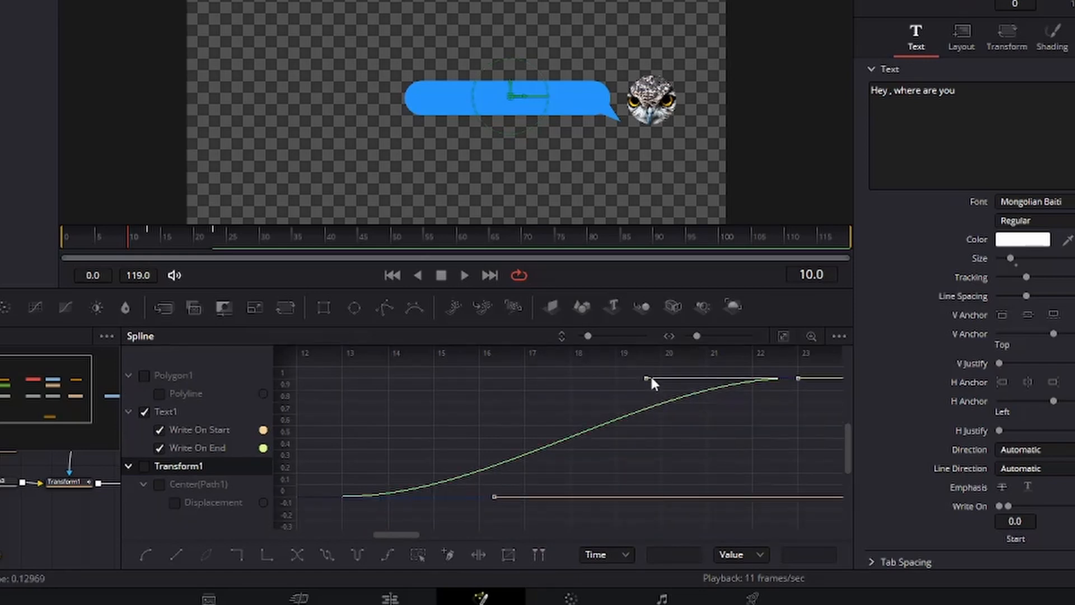
pyautogui.moveTo(646, 378); pyautogui.dragTo(597, 379)
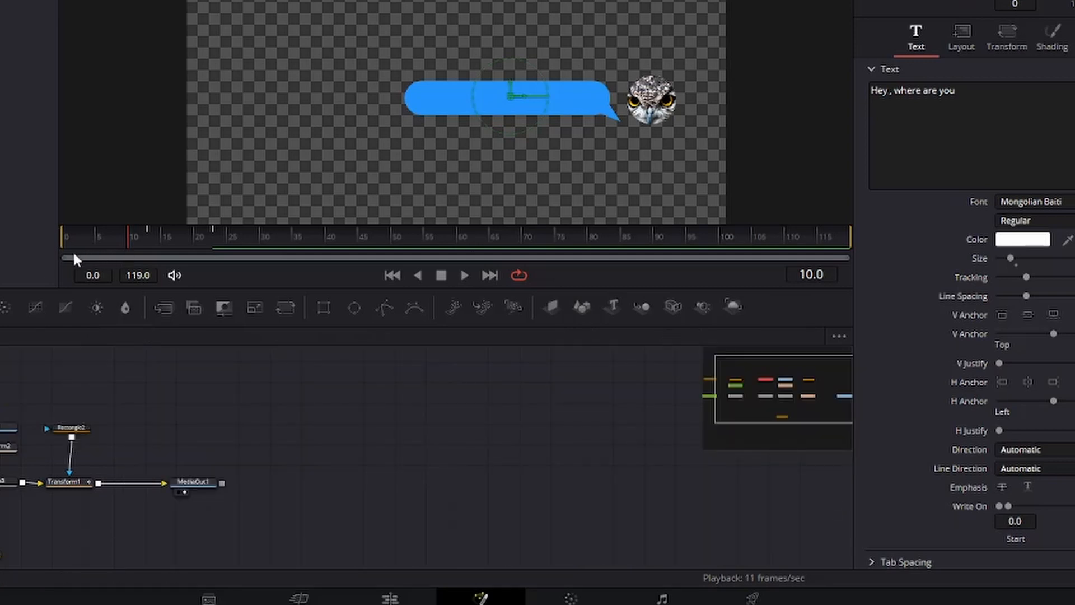
# Play the composition from frame 0 and scrub back over the text write-on to check its timing
pyautogui.moveTo(127, 251); pyautogui.dragTo(57, 243)
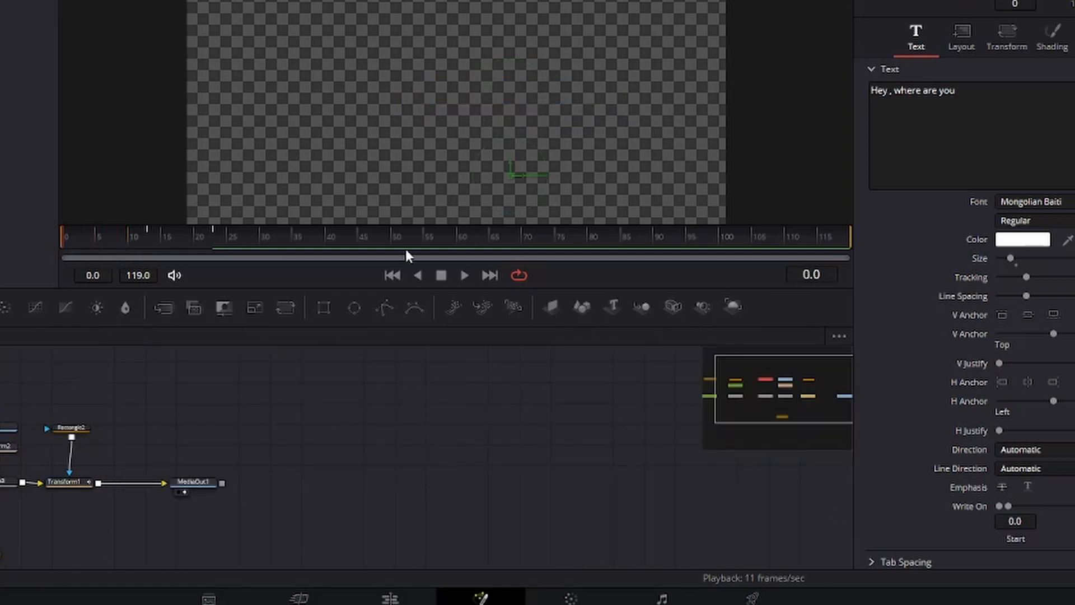
pyautogui.click(464, 275)
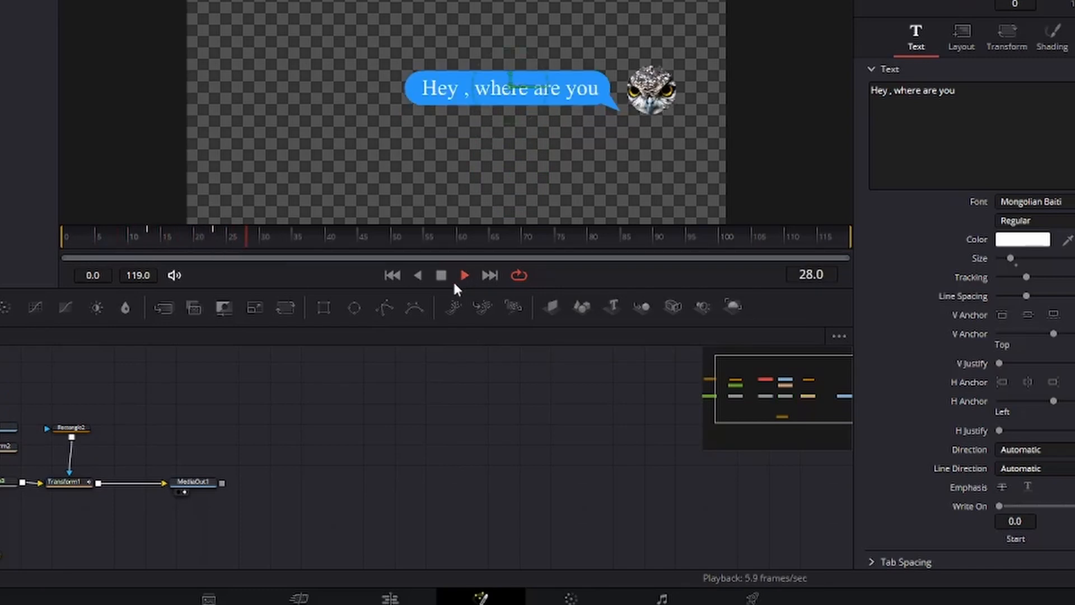
pyautogui.click(441, 275)
pyautogui.moveTo(305, 258); pyautogui.dragTo(163, 252)
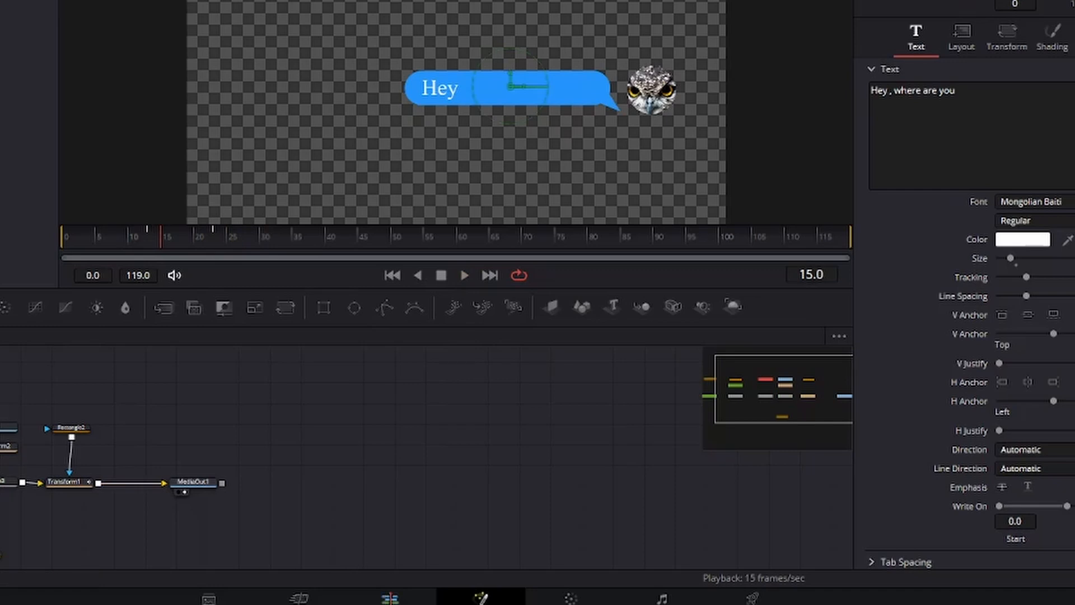
# Switch to the Edit page and play the Fusion composition clip from 01:00:00:00 to check the finished animation
pyautogui.click(390, 598)
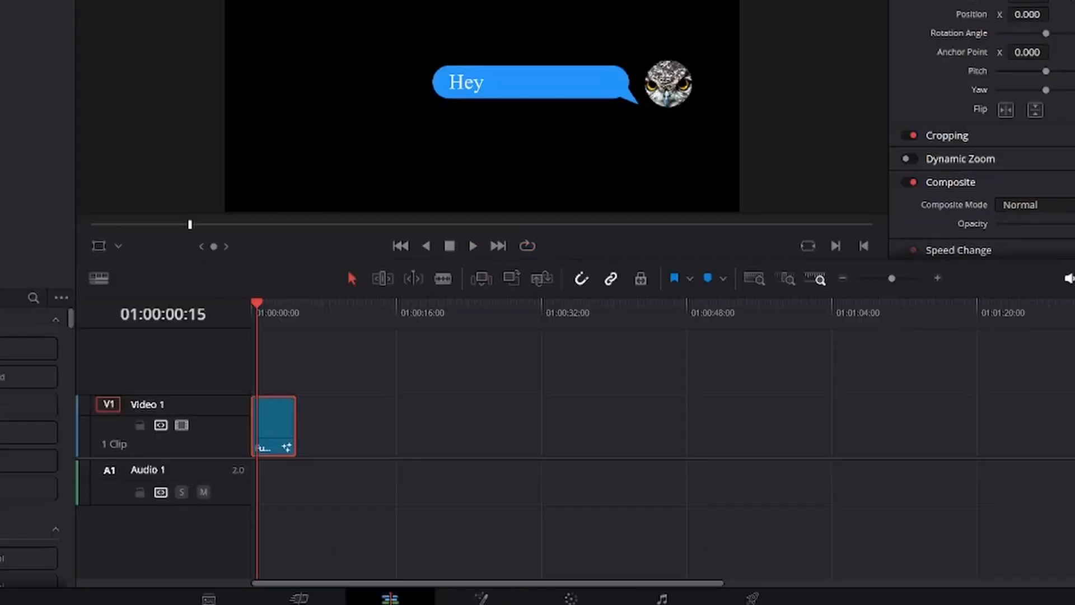
pyautogui.moveTo(257, 301); pyautogui.dragTo(241, 303)
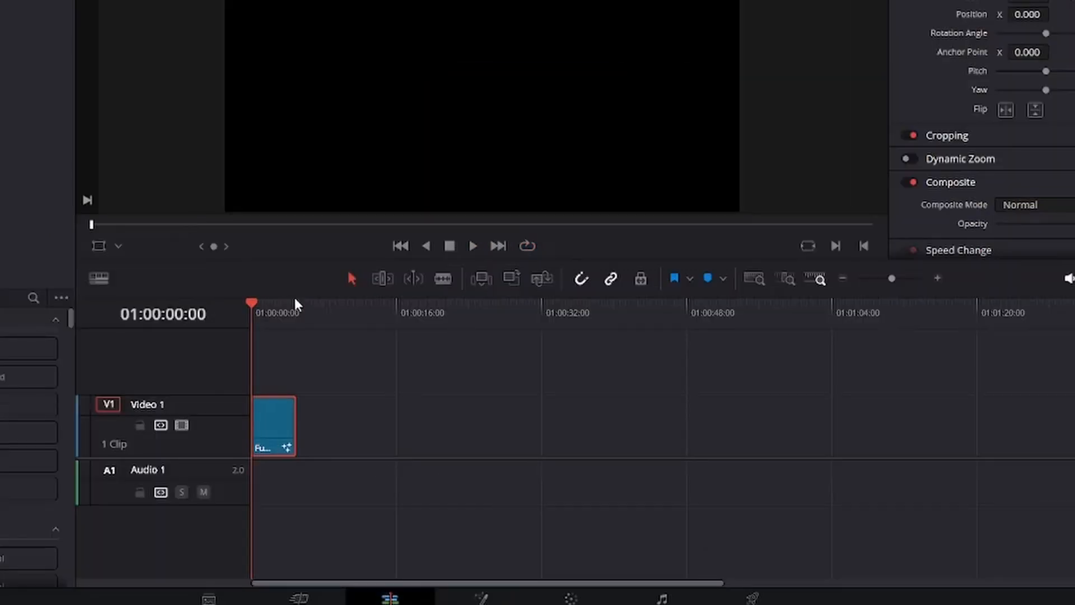
pyautogui.click(470, 248)
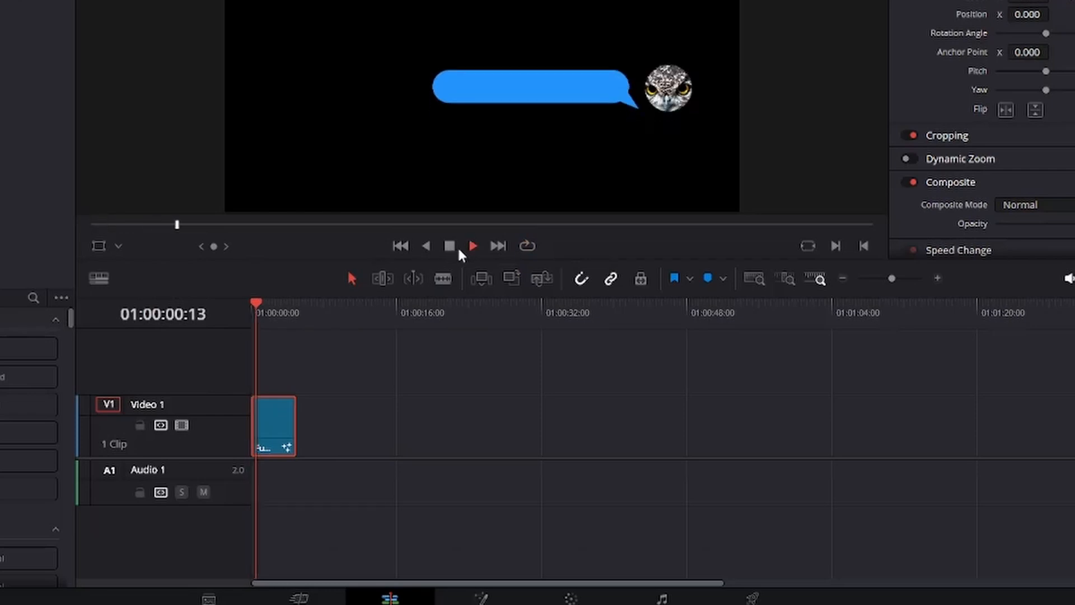
pyautogui.click(455, 252)
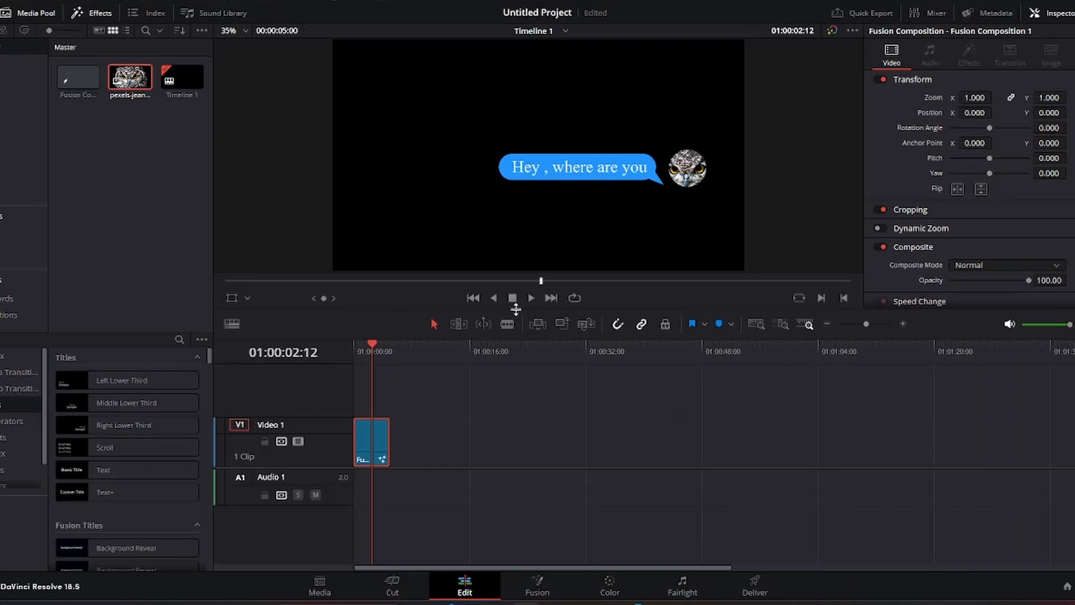
pyautogui.moveTo(817, 603)
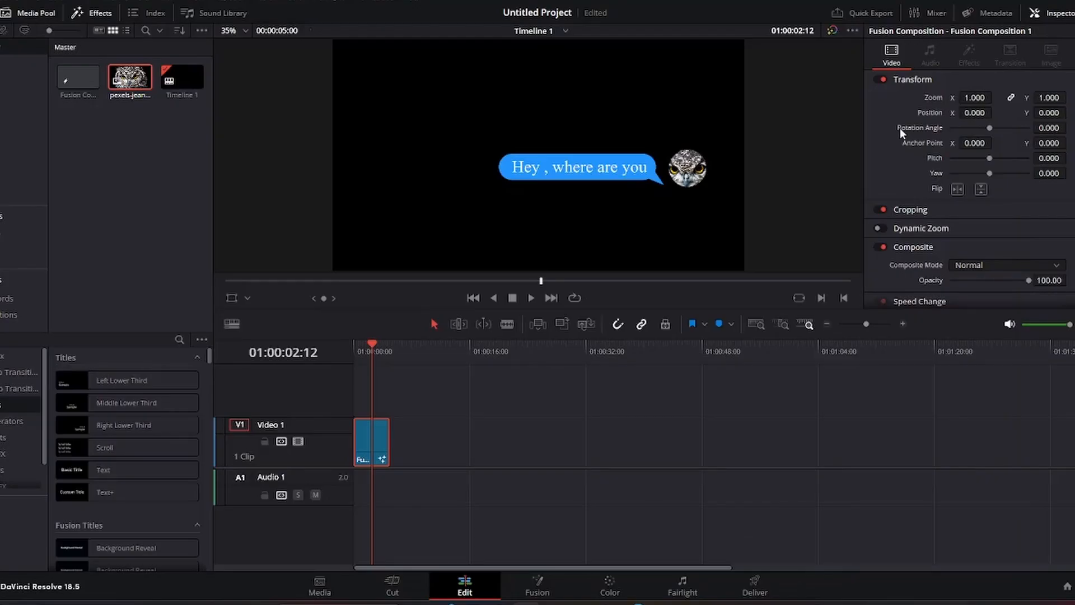